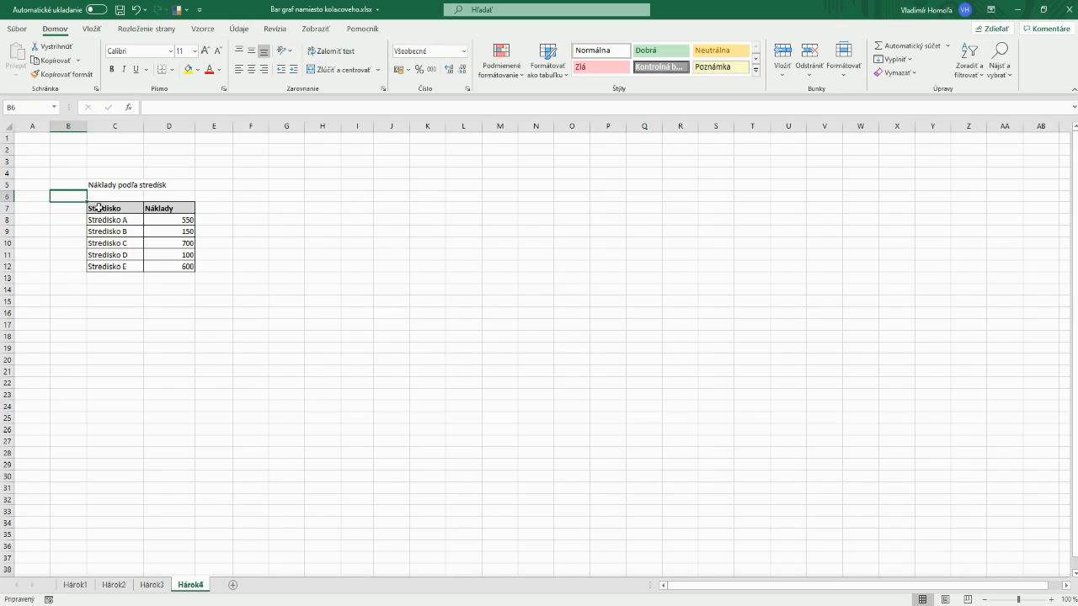
Add the column header Poradie in E7, beside Náklady.
left_click(215, 213)
type("Poradie")
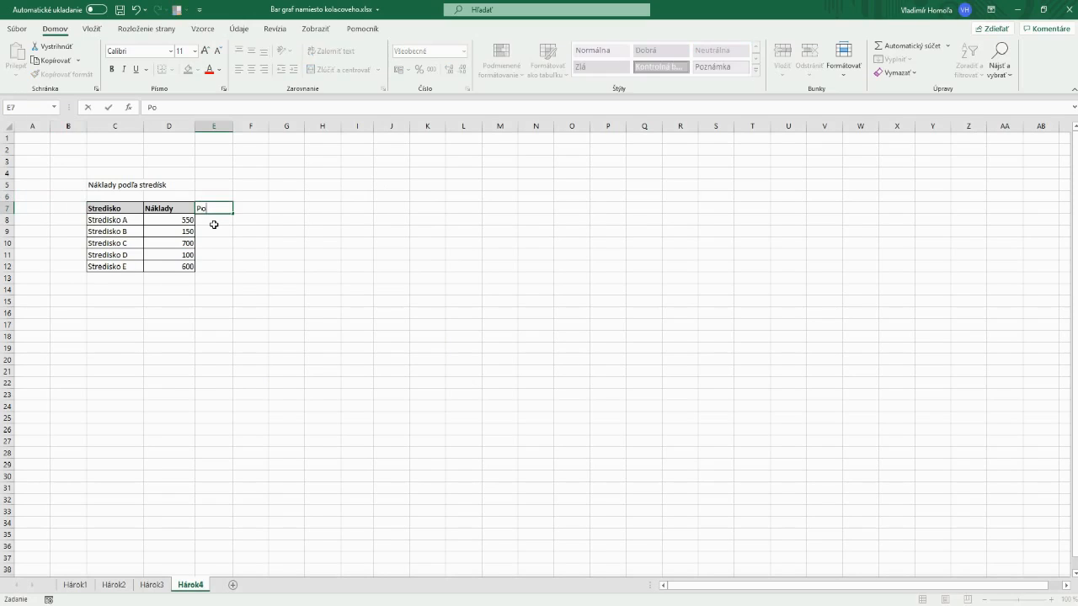
key("Return")
Enter a RANK formula in E8 that ranks D8 within D8:D12 in descending order (0).
type("=")
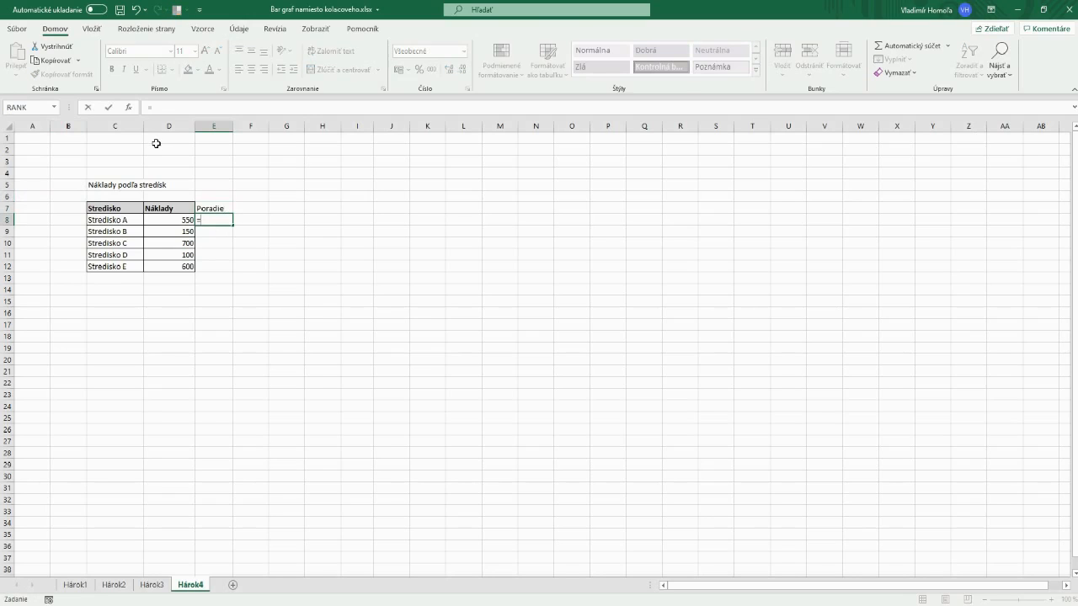
type("rank(")
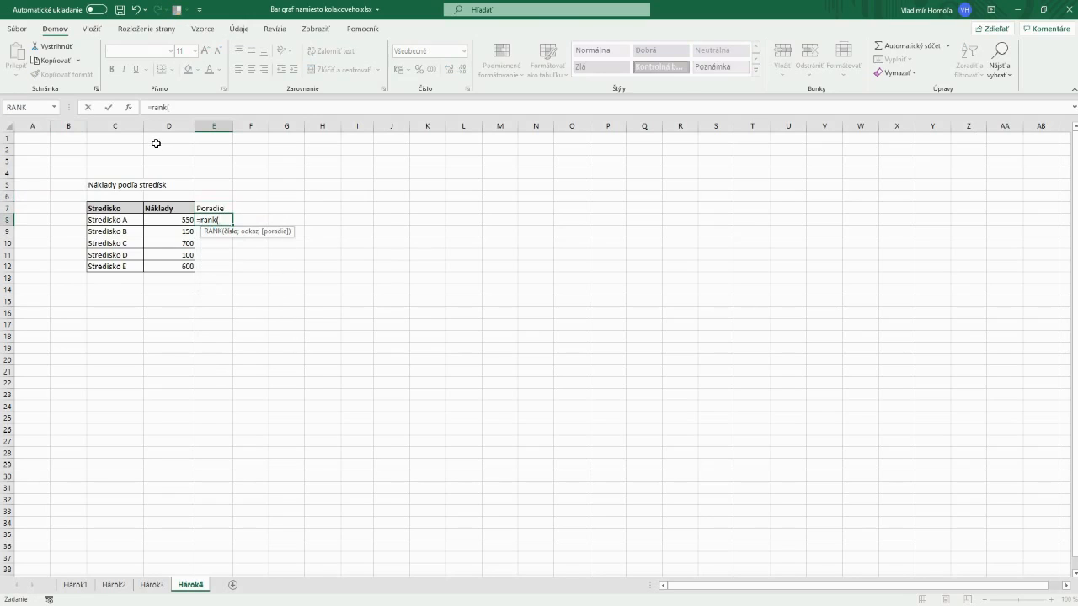
left_click(172, 221)
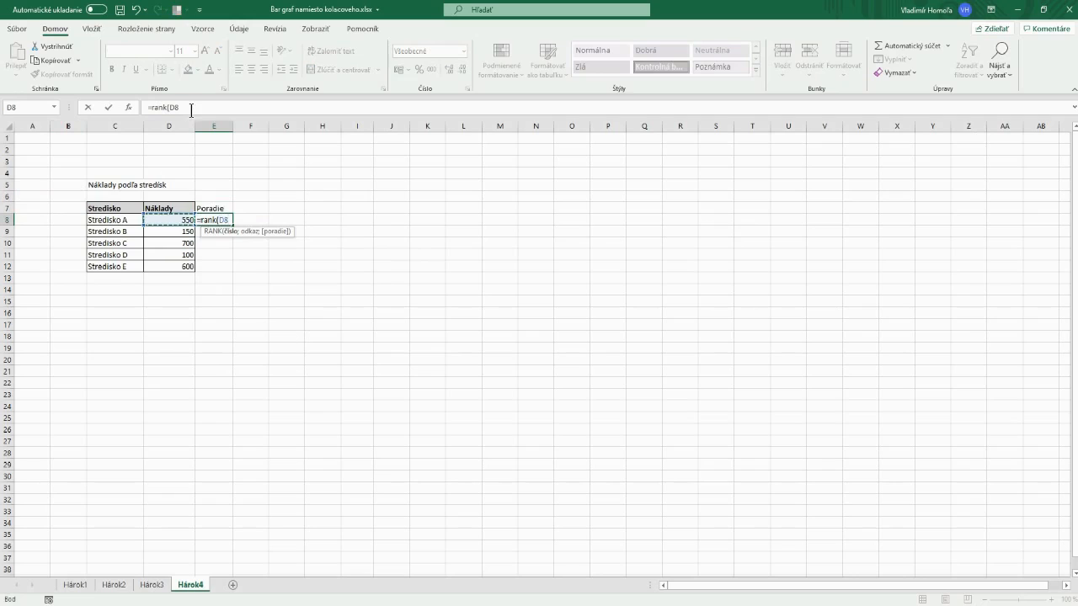
left_click(192, 108)
type(";")
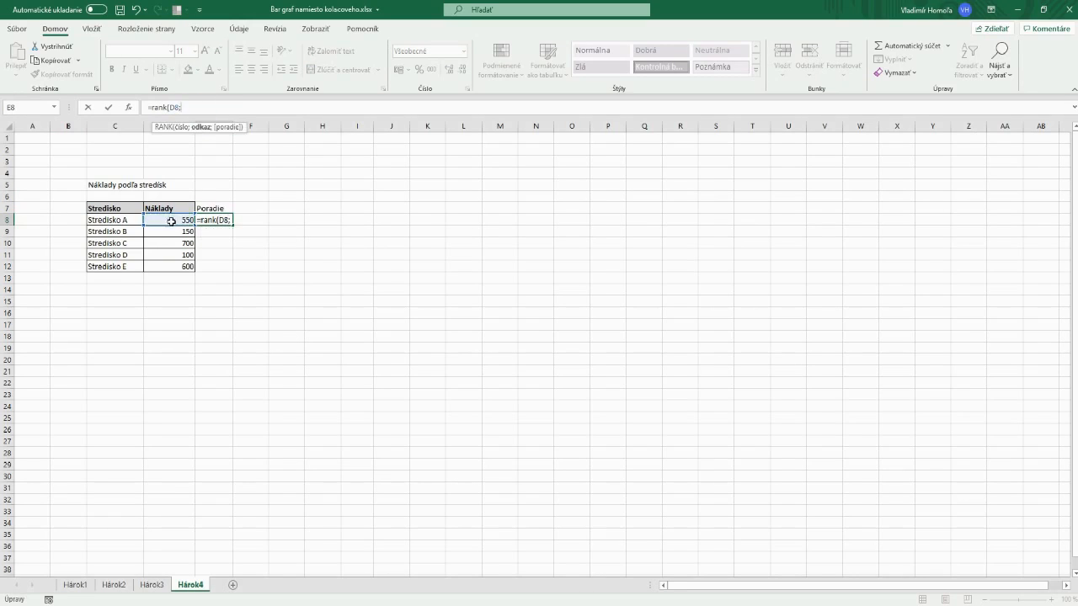
left_click_drag(171, 220, 171, 267)
left_click(208, 108)
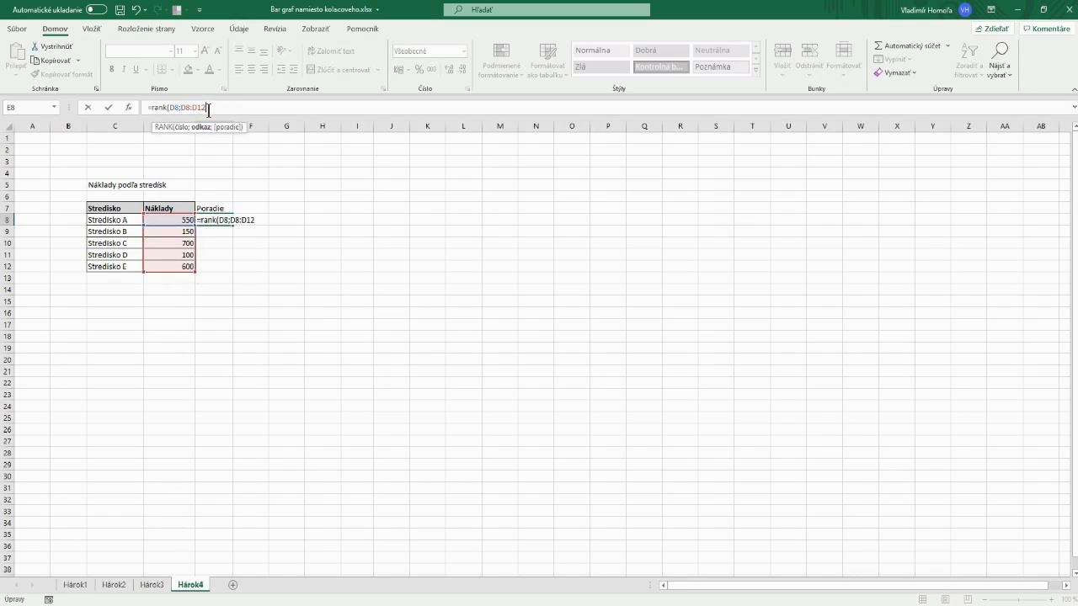
type(";")
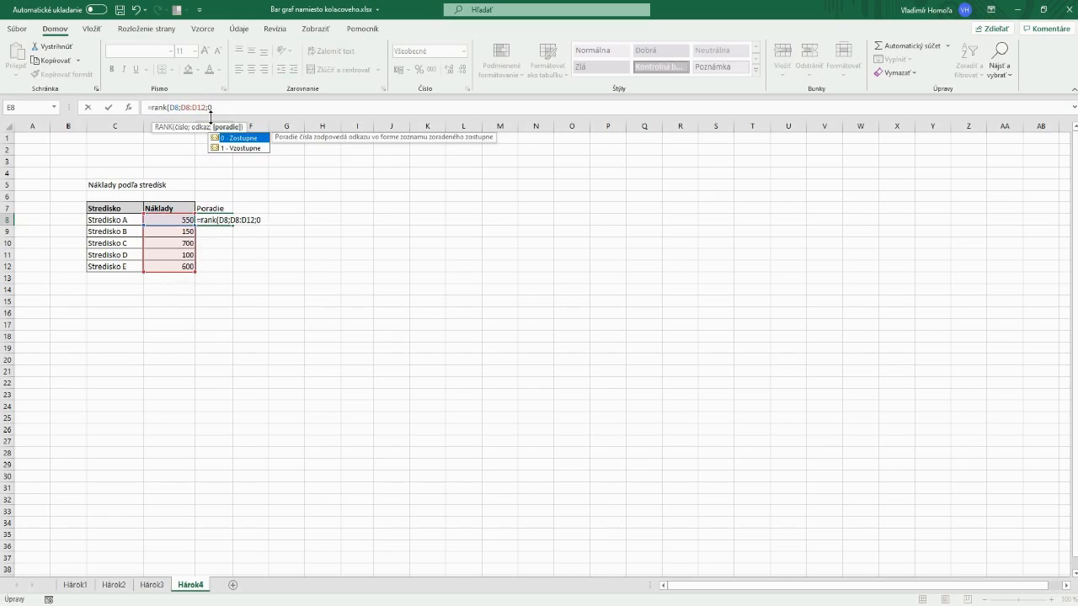
type("0)")
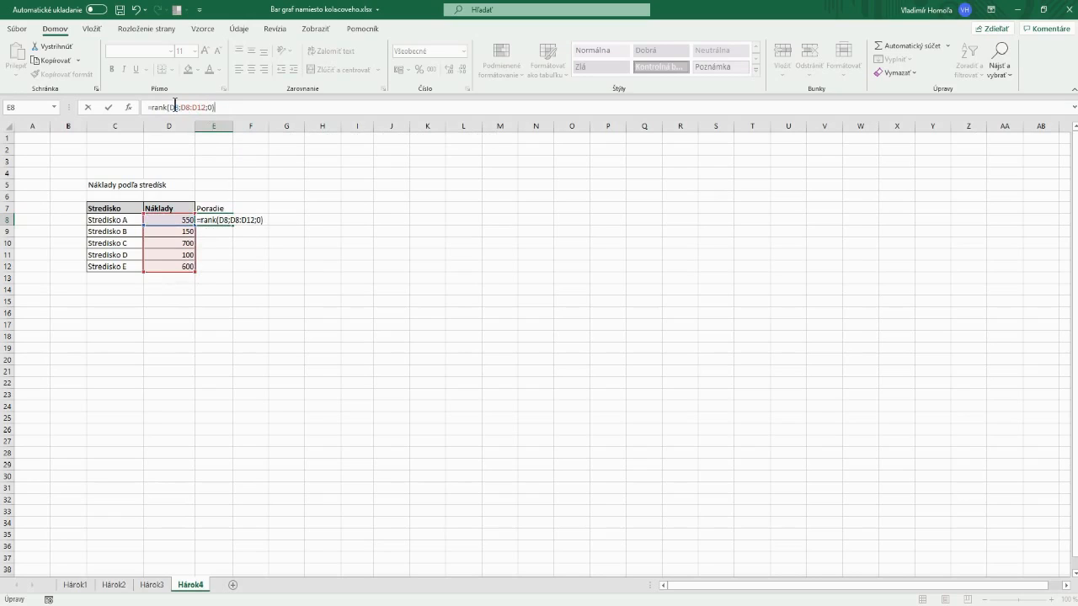
Make the rank range absolute as $D$8:$D$12 and fill the E8 formula down to E12.
left_click(182, 107)
key("F4")
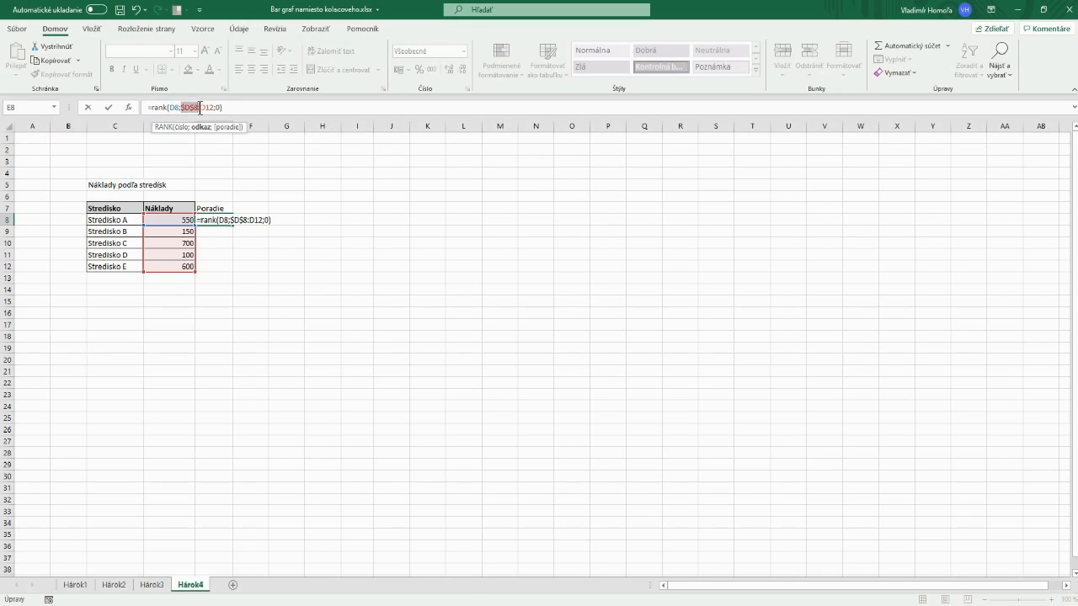
left_click(206, 107)
key("F4")
key("Return")
left_click(219, 218)
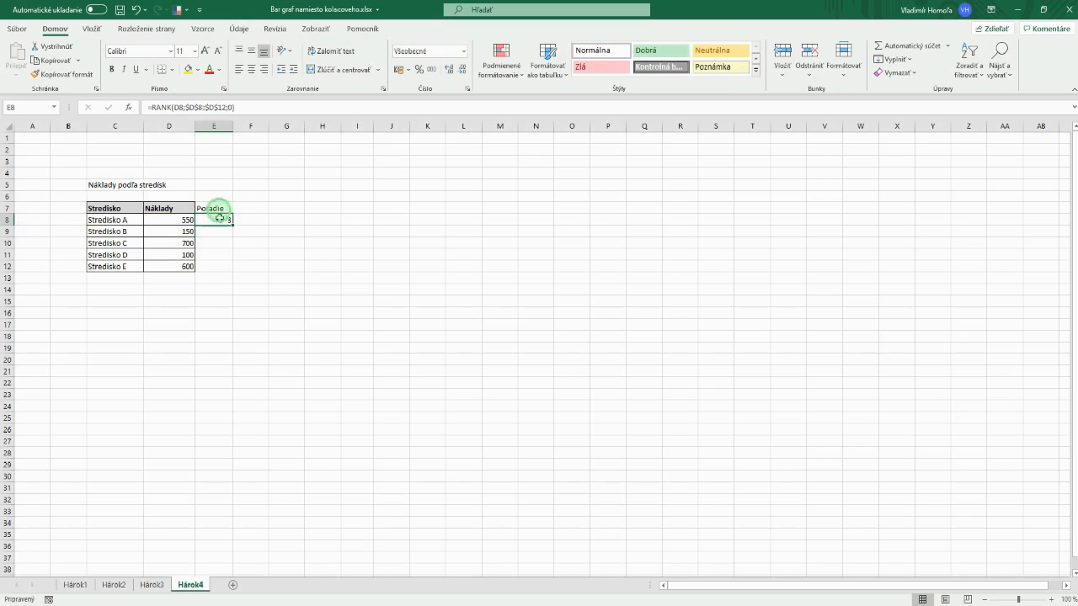
left_click_drag(232, 222, 230, 269)
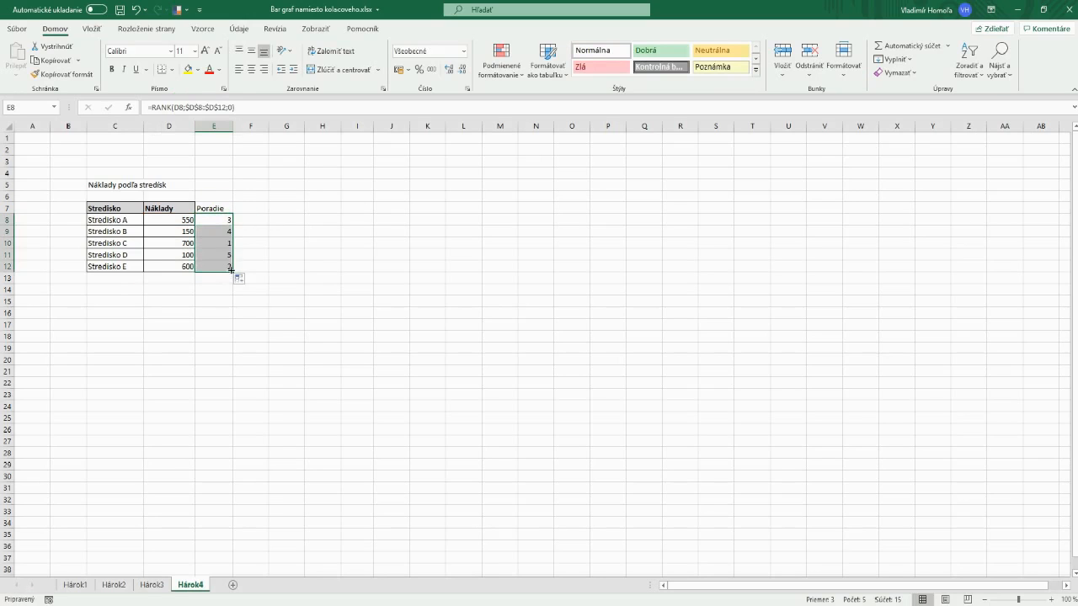
Set the cost of Stredisko C to 100 to test how ties are ranked, and undo the change.
left_click(172, 245)
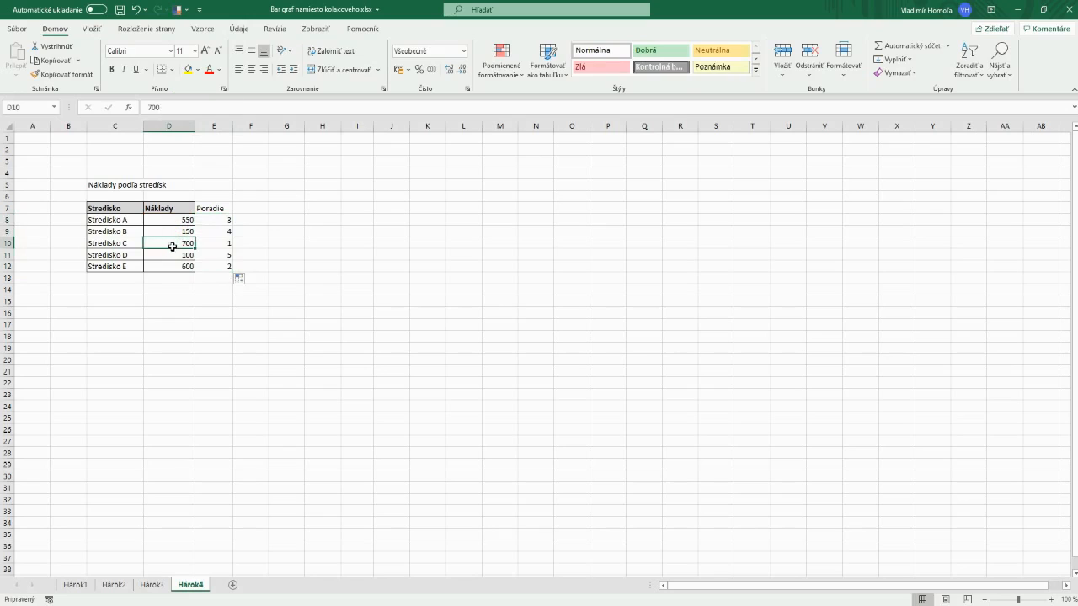
type("100")
key("Return")
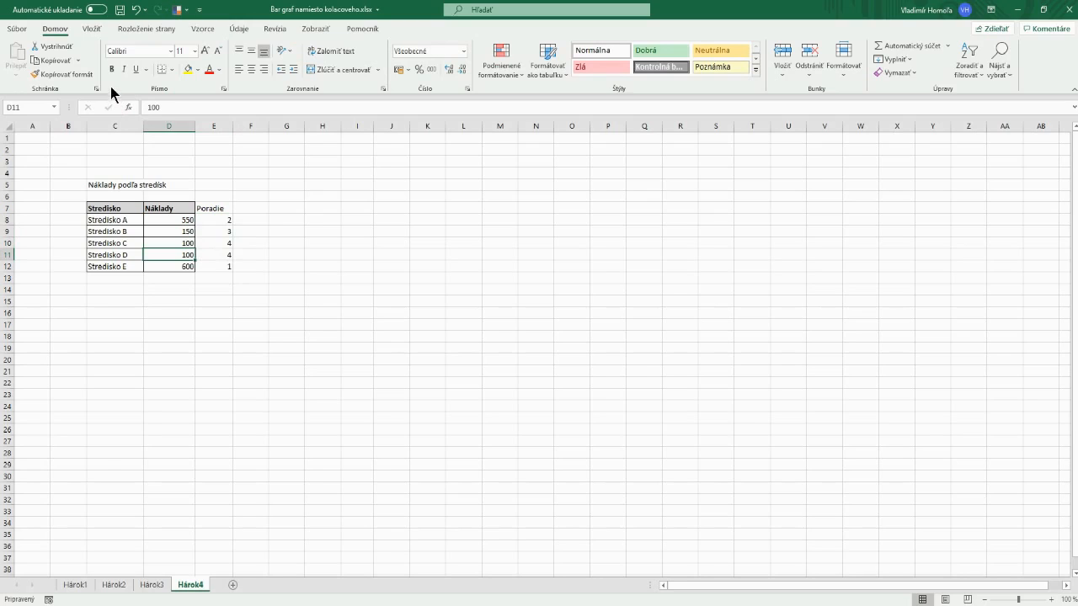
left_click(137, 11)
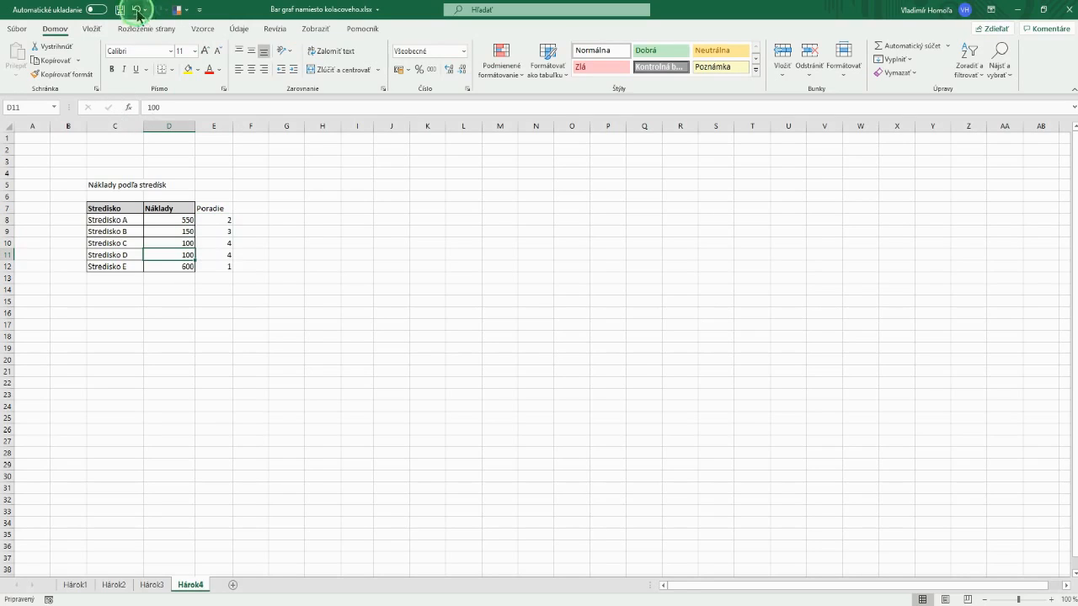
Extend the E8 rank formula with an added COUNTIF using the expanding range $D$8:D8.
left_click(215, 220)
left_click(242, 107)
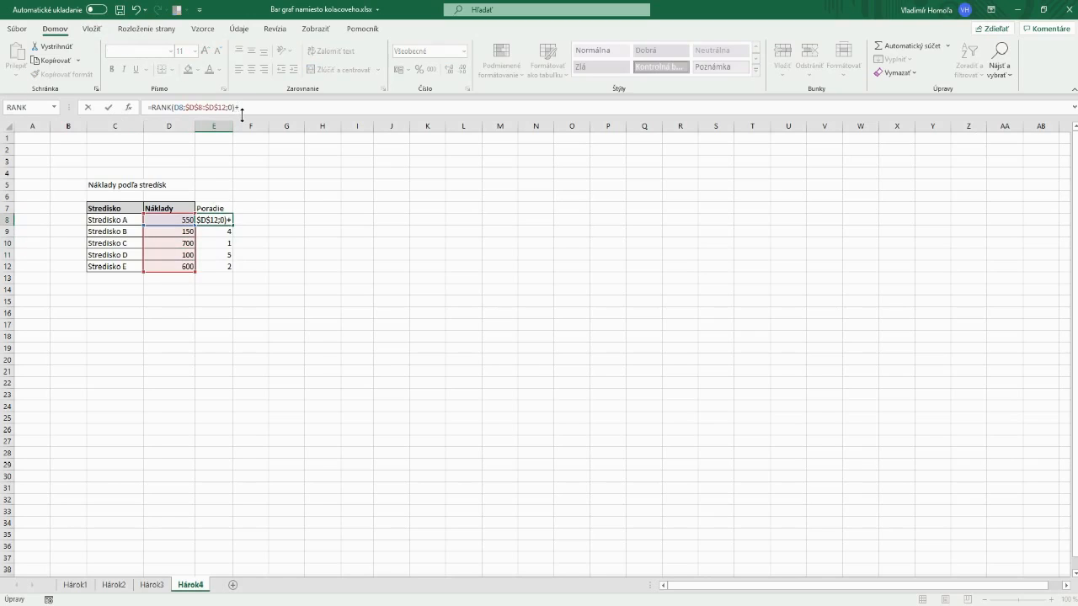
type("+countif")
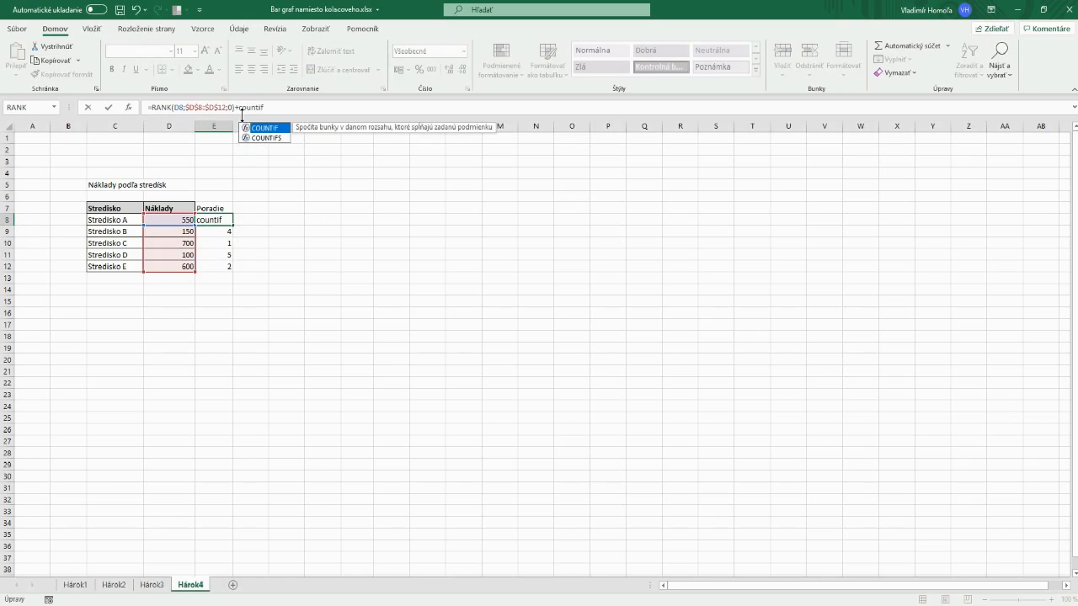
type("(")
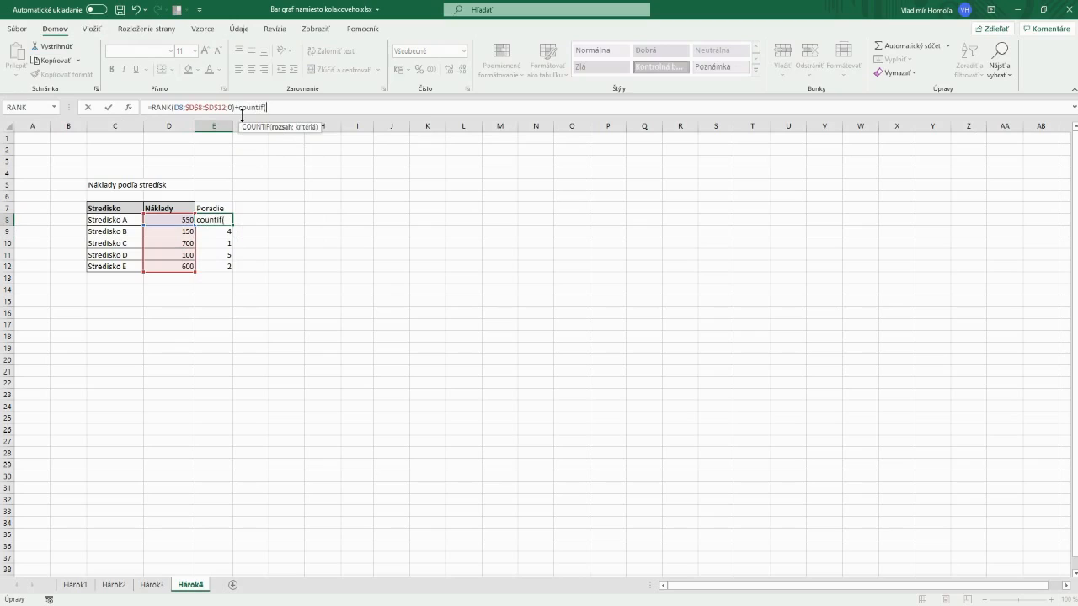
left_click(172, 221)
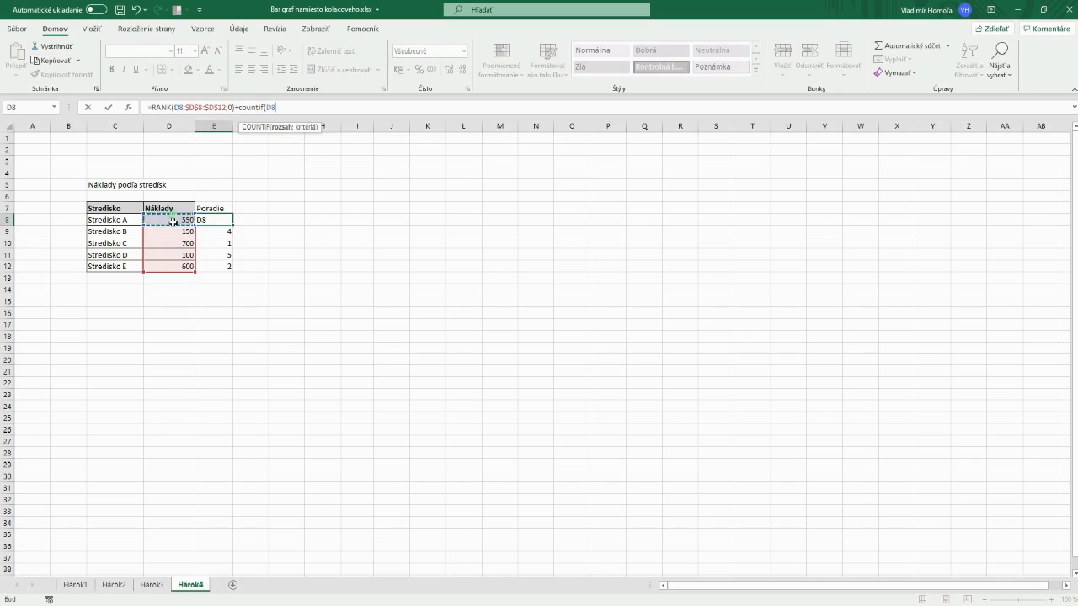
left_click(263, 106)
key("F4")
type(":")
left_click(174, 219)
type(";")
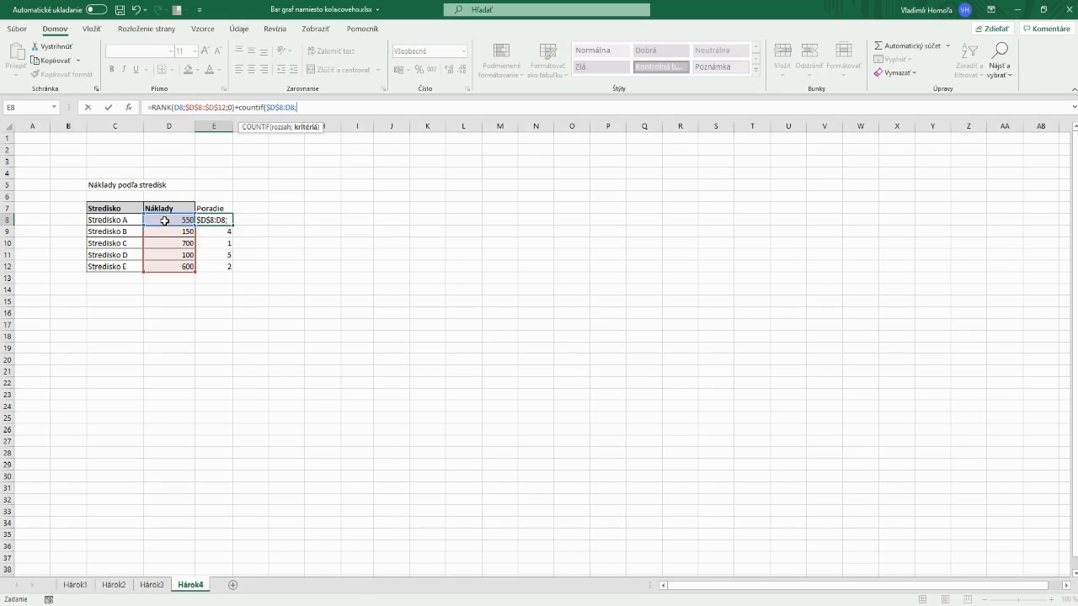
Complete the COUNTIF in E8 with criterion D8, subtract 1, and fill the formula down to E12.
left_click(165, 221)
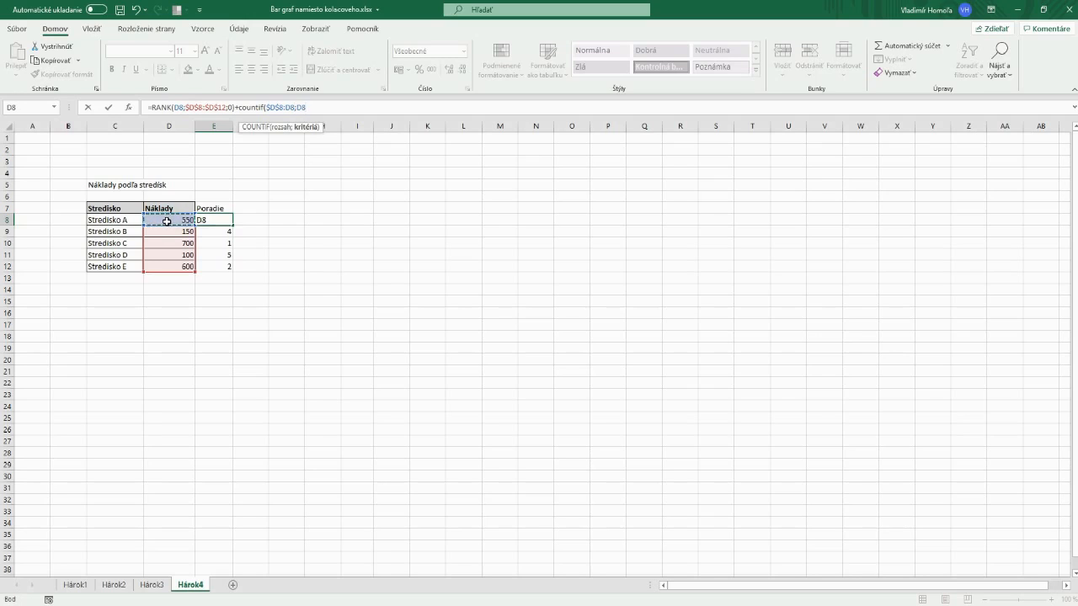
type(")-1")
key("Return")
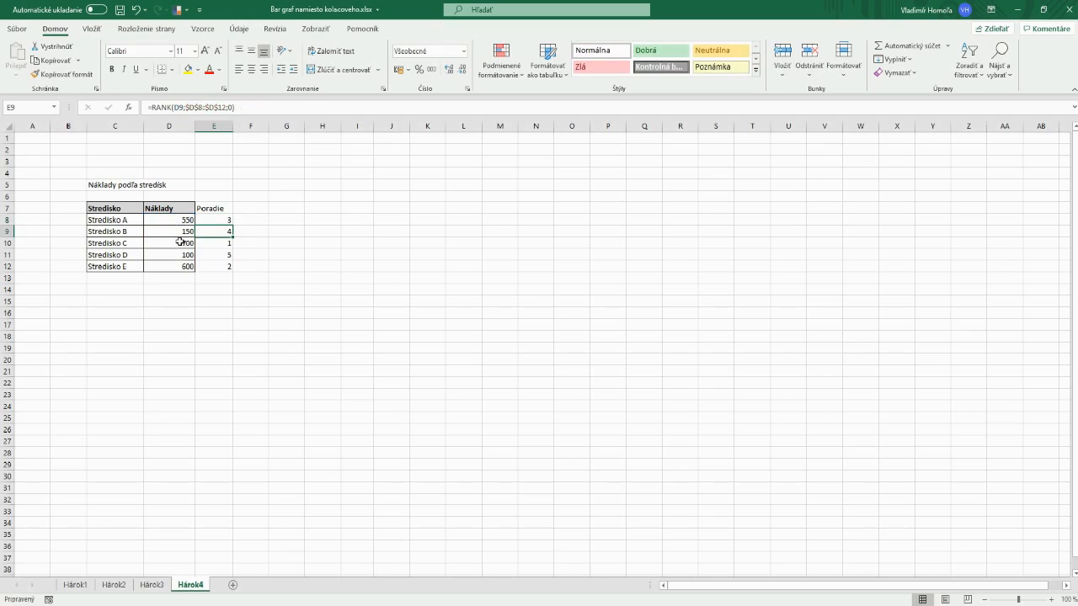
left_click(217, 220)
left_click_drag(231, 225, 233, 266)
Retest the extended ranking formula with a cost of 100 in D10, and restore the original cost.
left_click(182, 244)
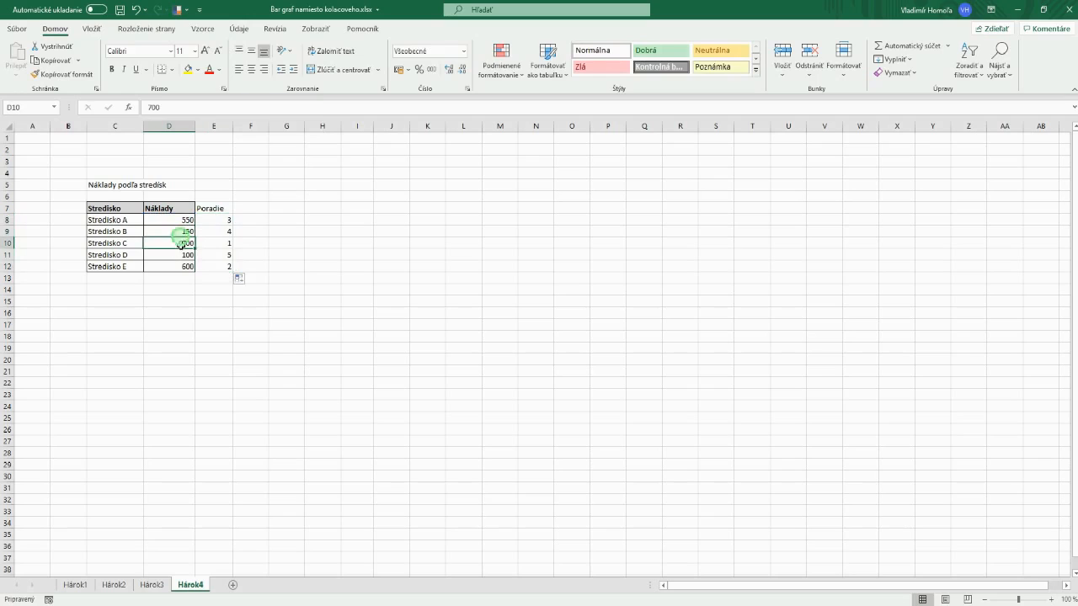
type("100")
key("Return")
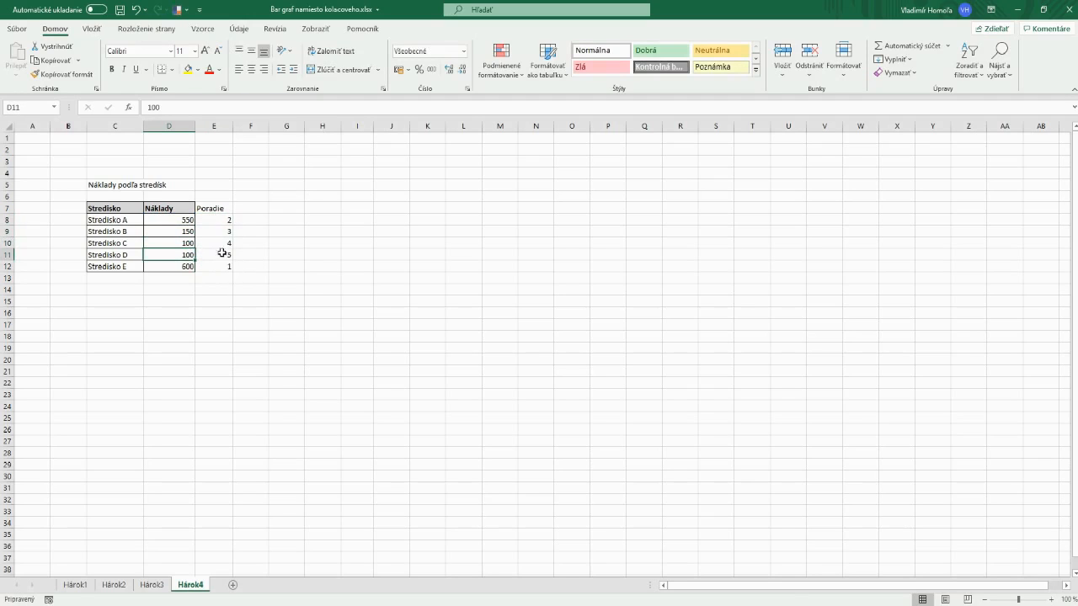
left_click(140, 12)
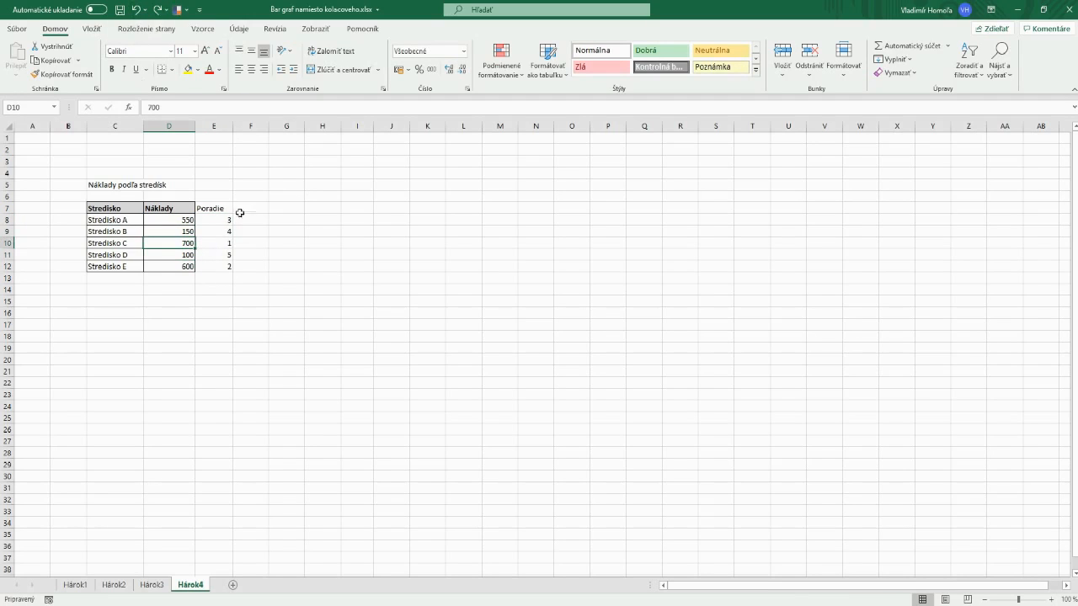
Enter the title Tabuľka pre graf in G5 for a second table.
left_click(288, 187)
type("Tabuľk")
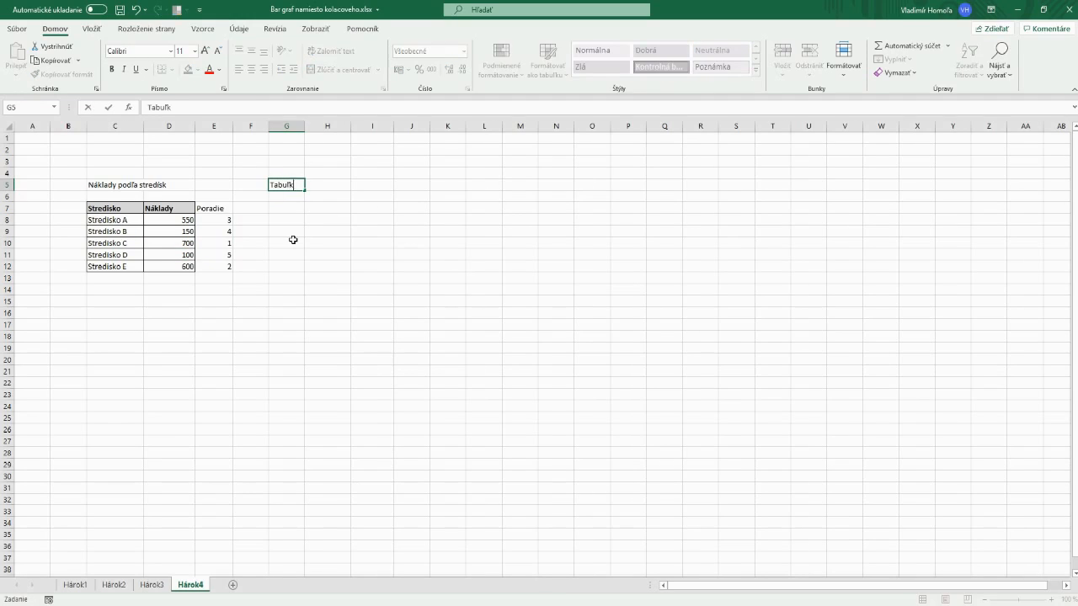
type("a pre graf")
Add the header Poradie in G7 and number the rows 1 to 5 in G8:G12.
left_click(290, 211)
type("Pora")
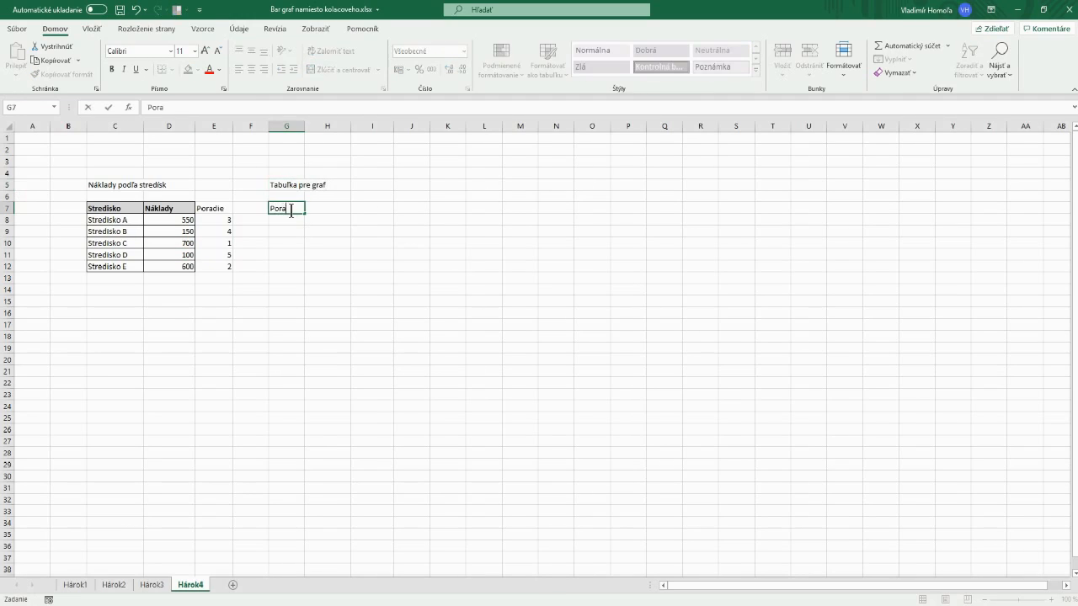
type("die")
key("Return")
type("1")
key("Return")
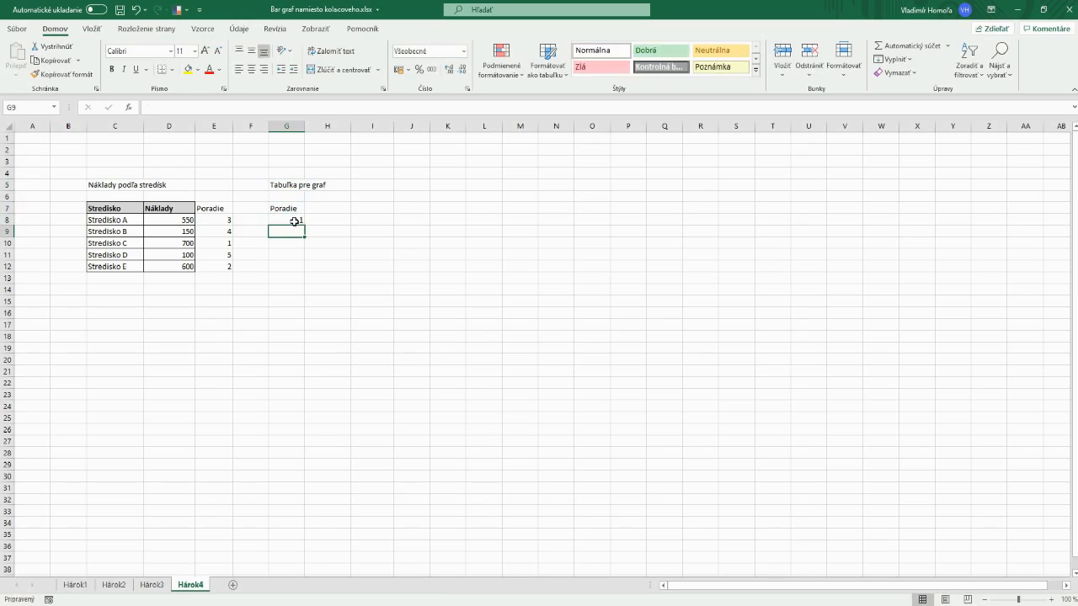
type("2")
left_click_drag(294, 220, 305, 271)
Add the headers Stredisko in H7 and Náklady in I7.
left_click(345, 209)
type("S")
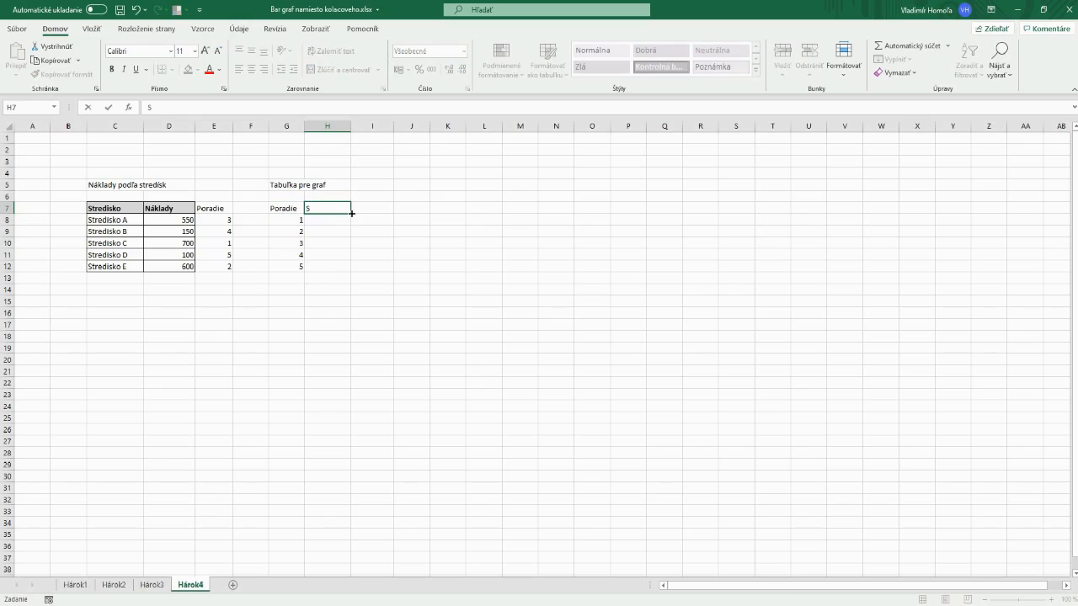
type("trediskpo")
key("Tab")
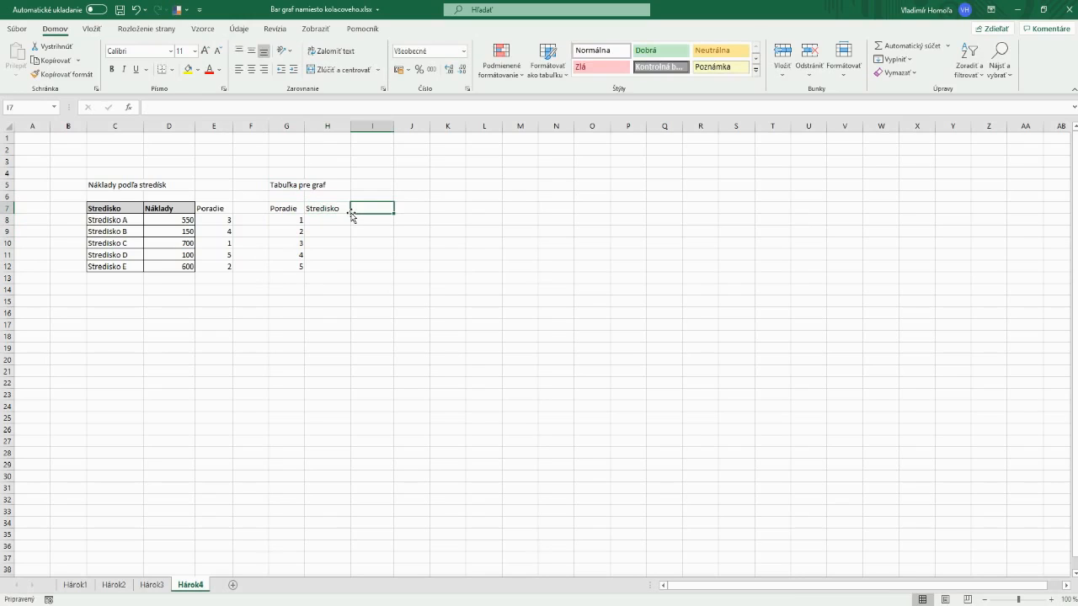
type("Náklad")
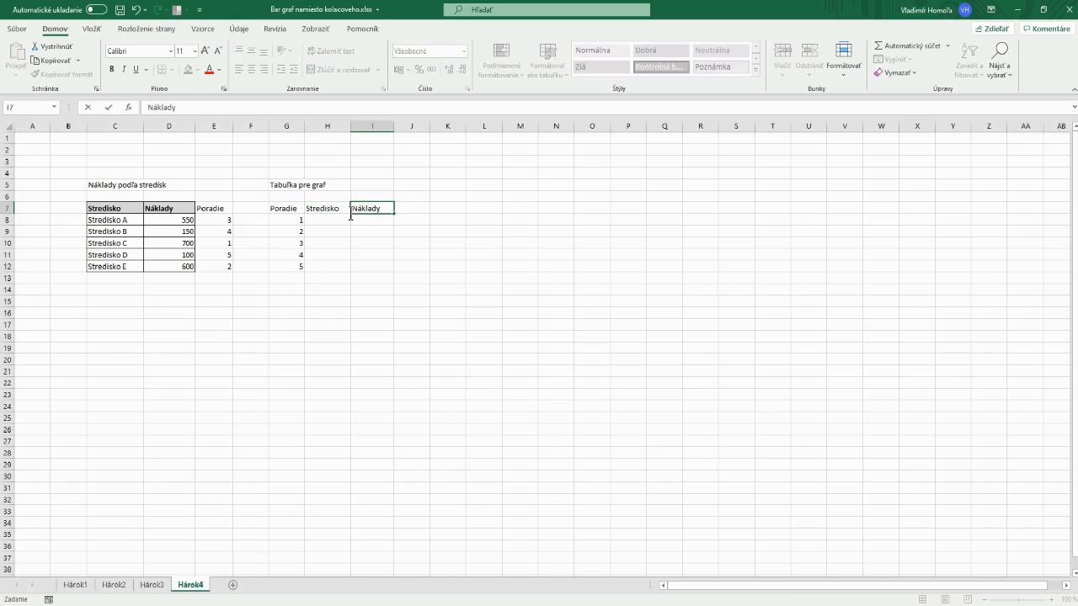
type("y")
key("Tab")
Start an INDEX formula in H8 with the centre names $C$8:$C$12 as its absolute array range.
left_click(328, 219)
key("F2")
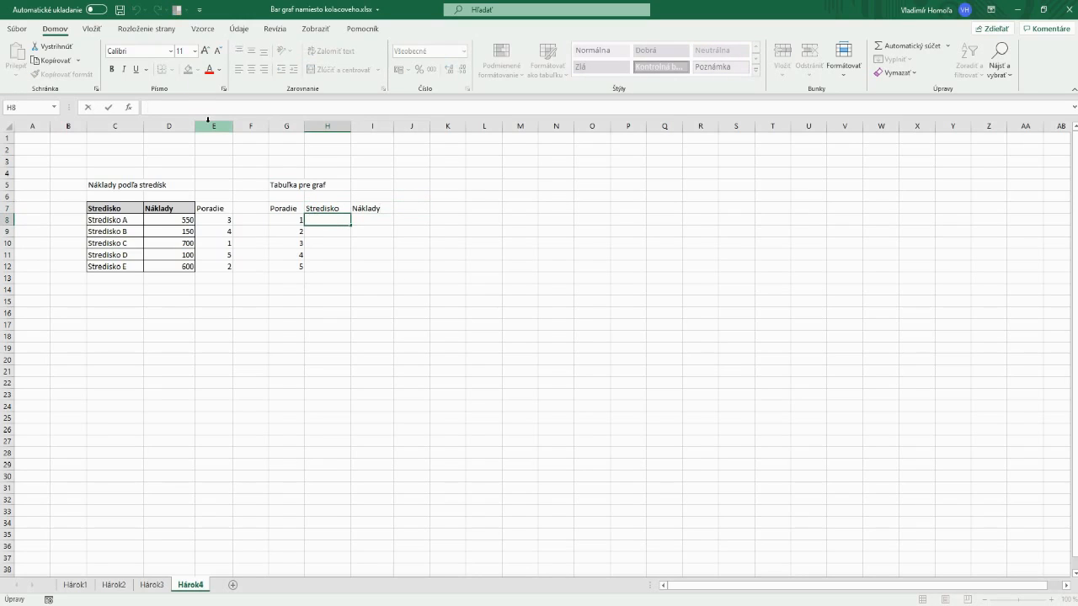
type("=index")
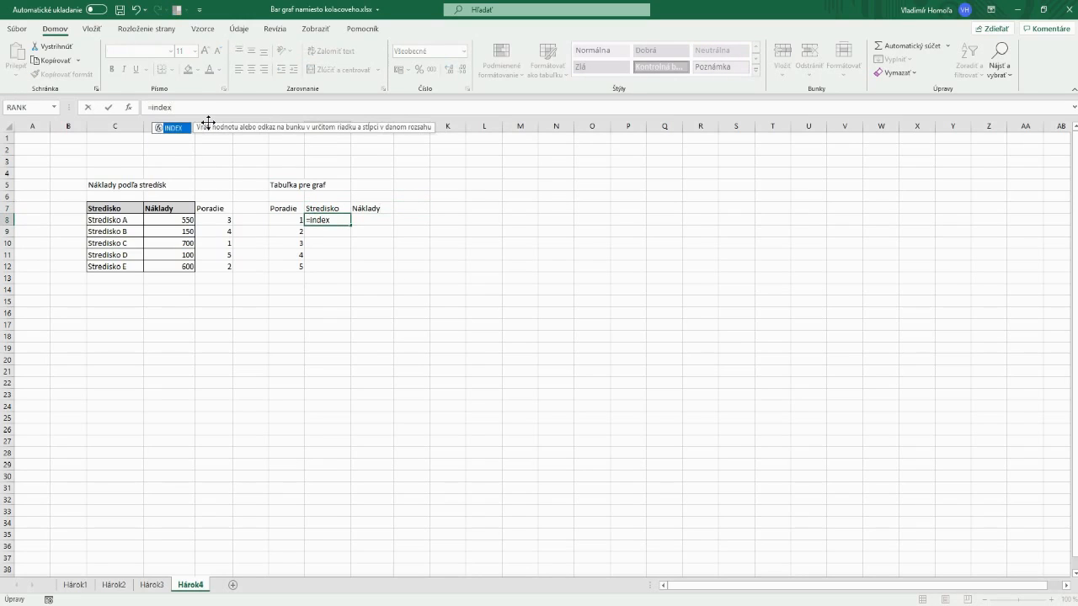
type("(")
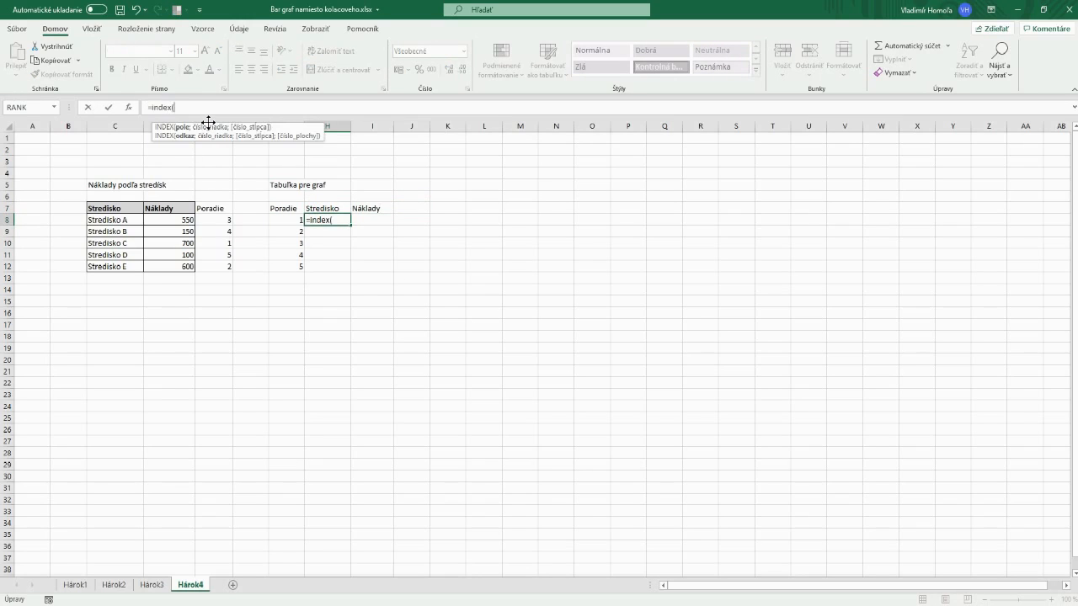
left_click_drag(118, 220, 126, 266)
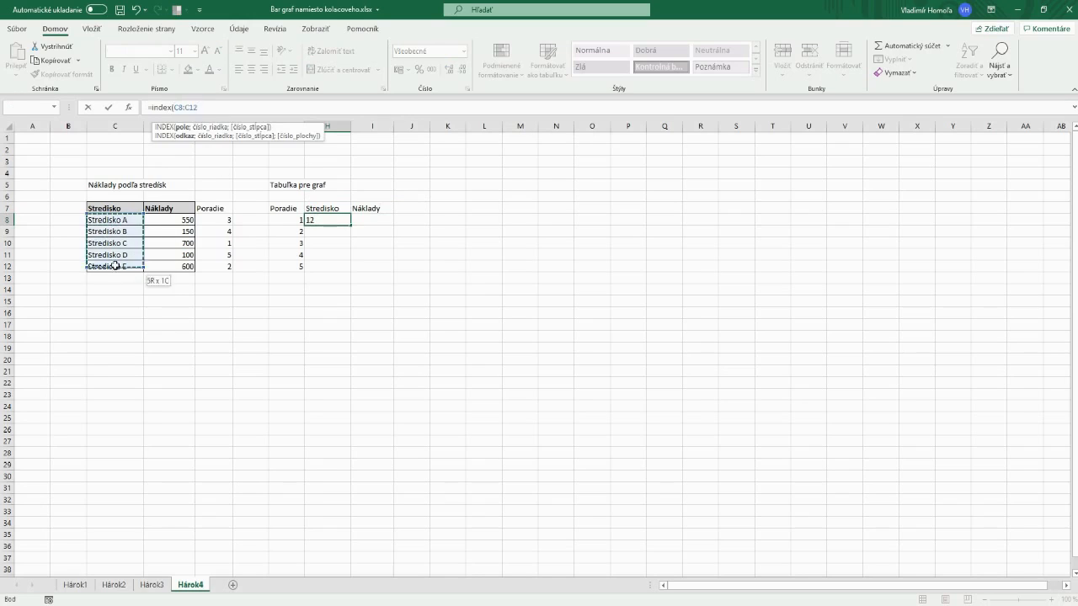
left_click(175, 108)
key("F4")
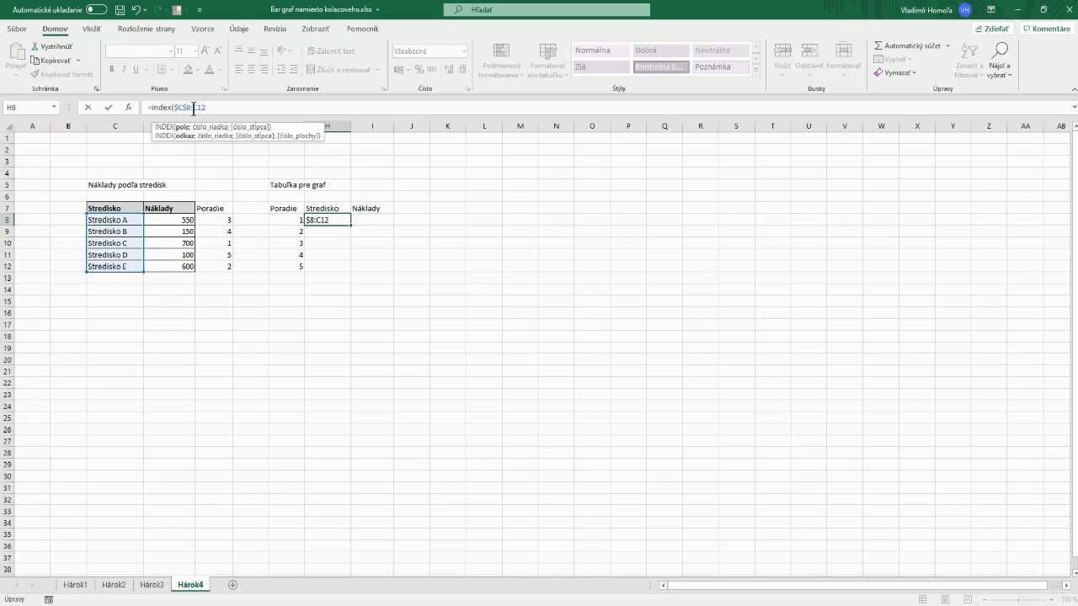
double_click(196, 108)
key("F4")
type(";")
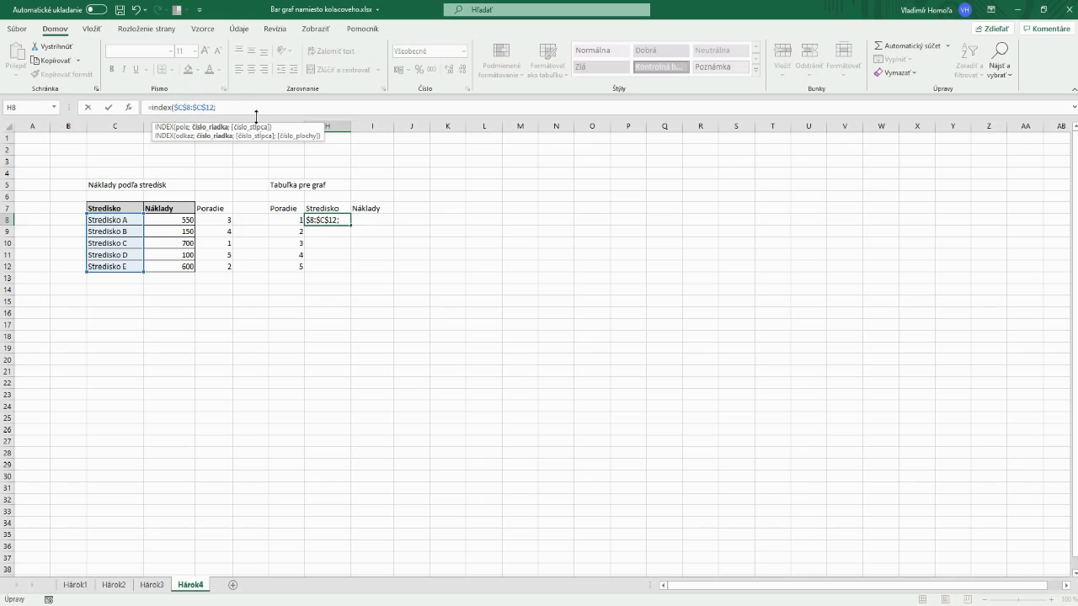
Complete the H8 formula with MATCH(G8;$E$8:$E$12;0) as the row number and accept the closing bracket correction.
type("mat")
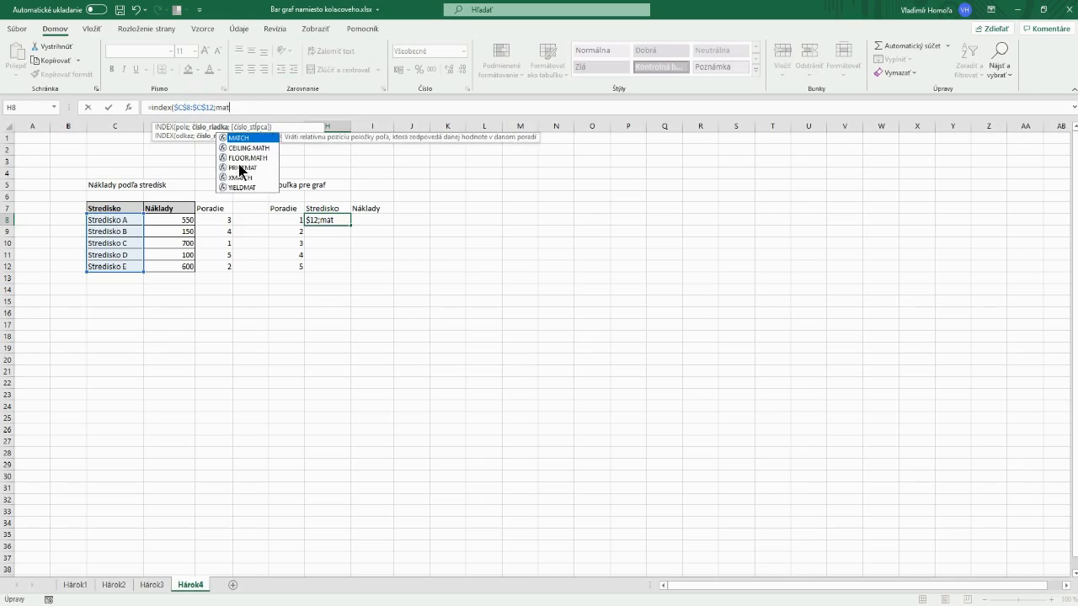
type("ch(")
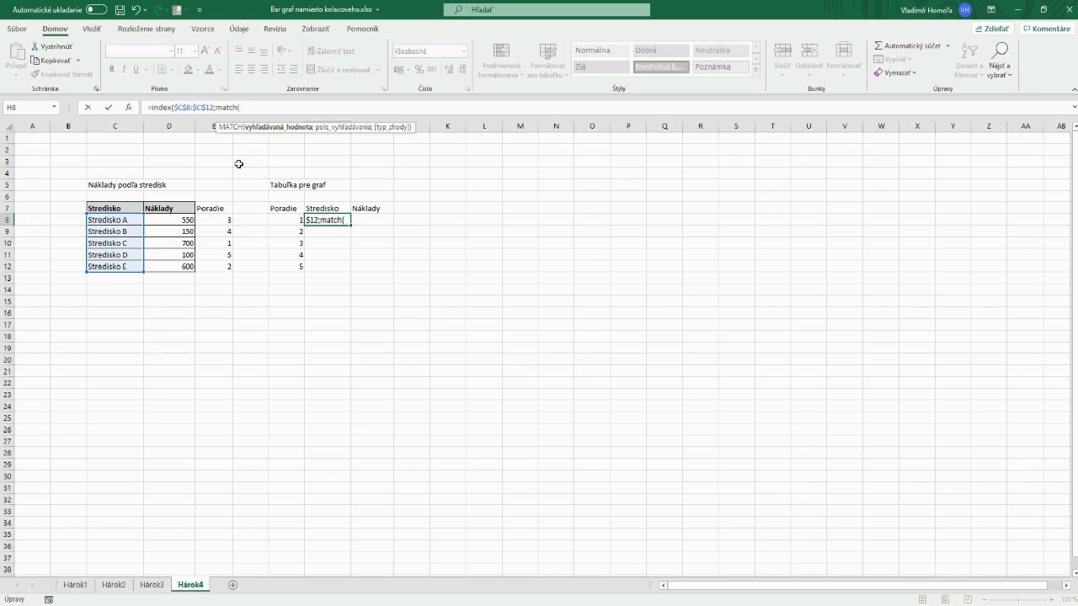
left_click(293, 220)
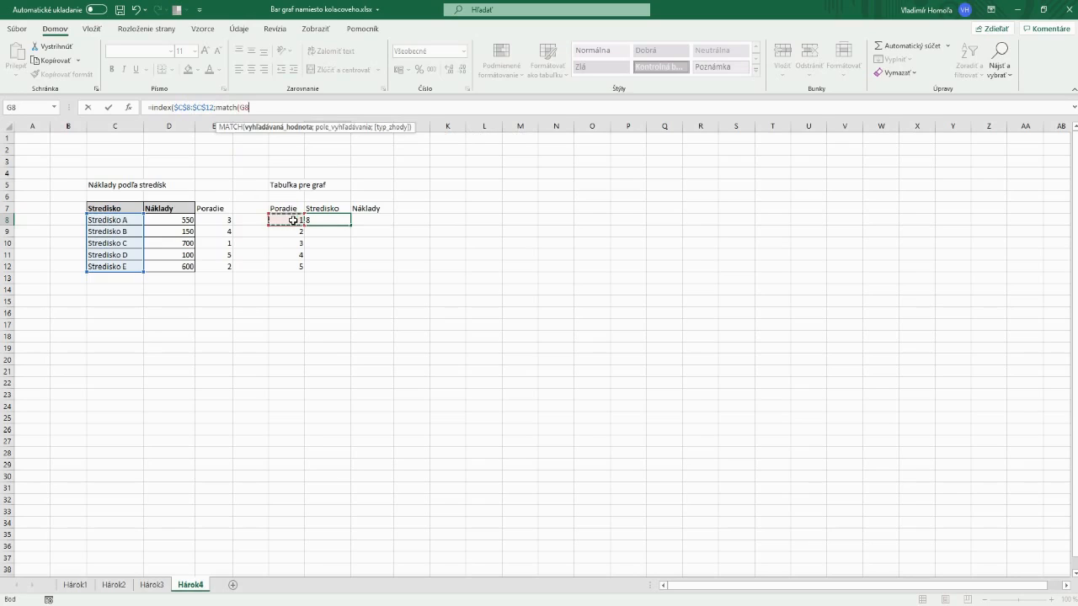
type(";")
left_click_drag(215, 221, 222, 267)
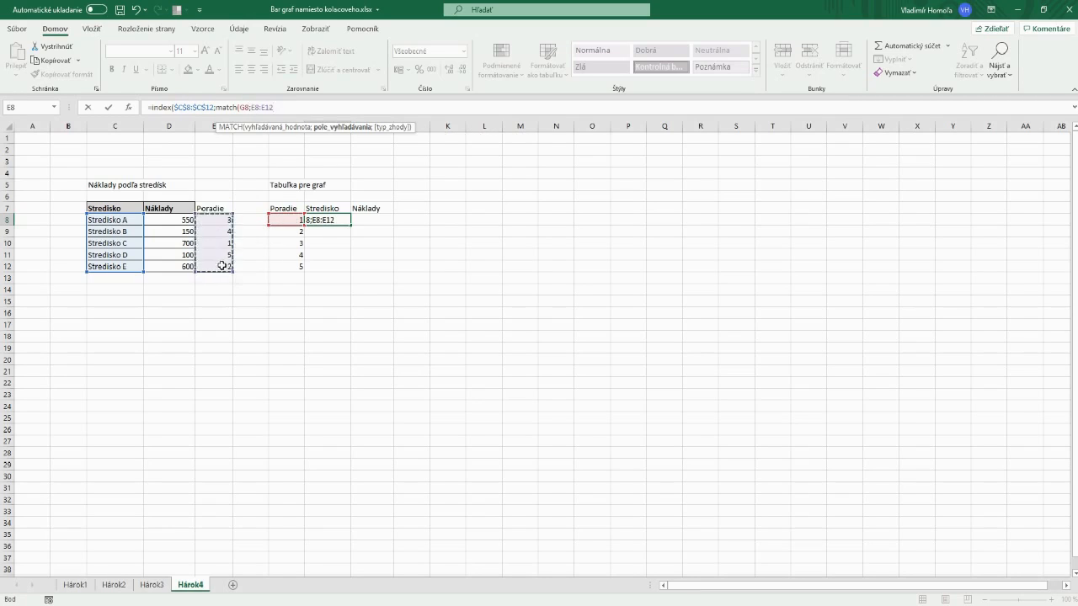
left_click(255, 108)
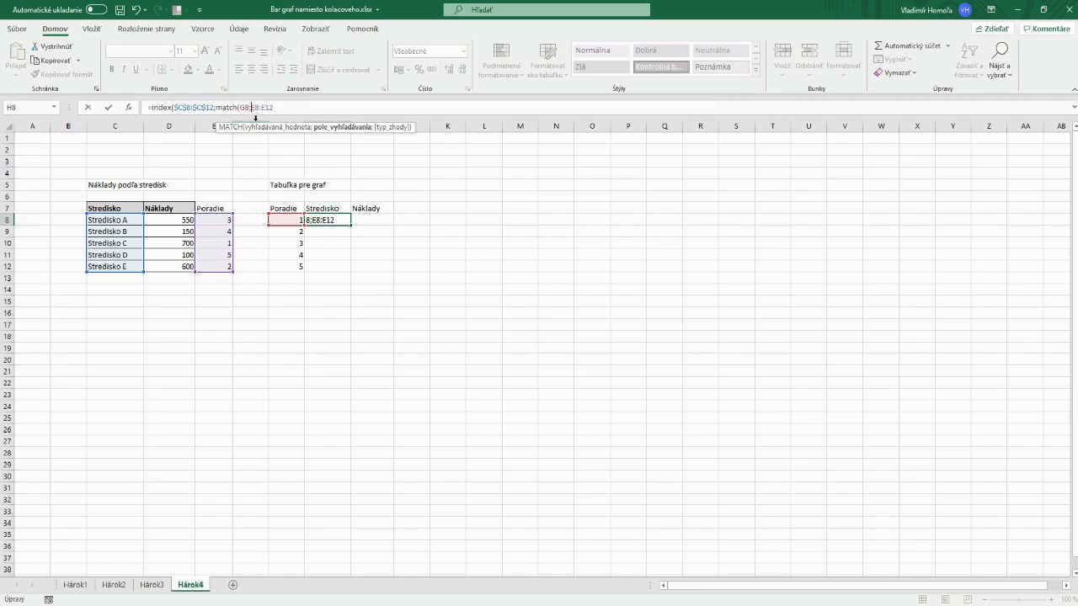
key("F4")
left_click(270, 108)
key("F4")
left_click(306, 108)
type(";0)")
key("Return")
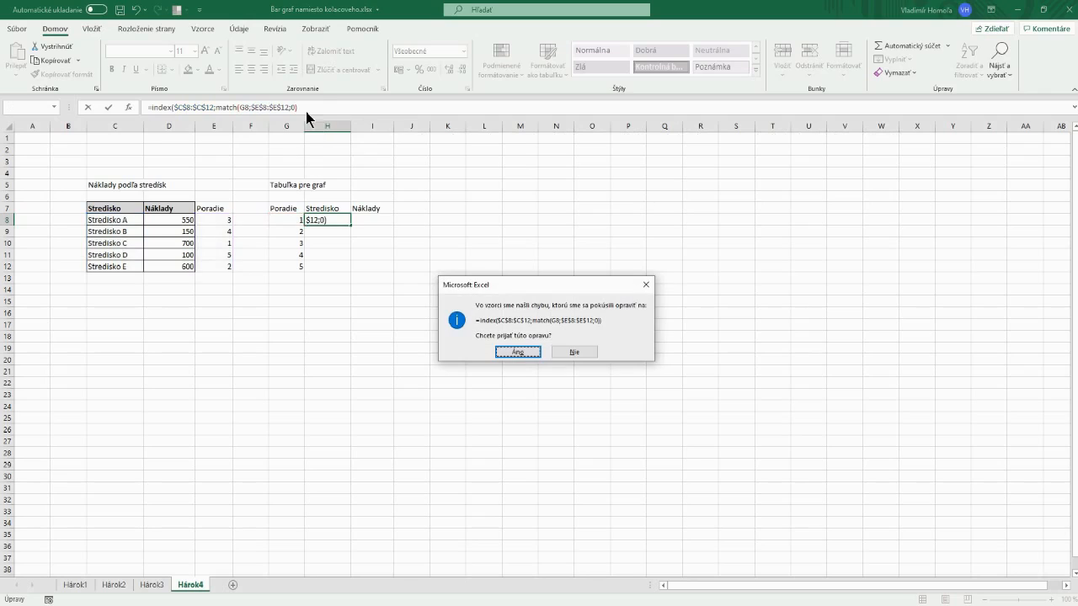
left_click(515, 353)
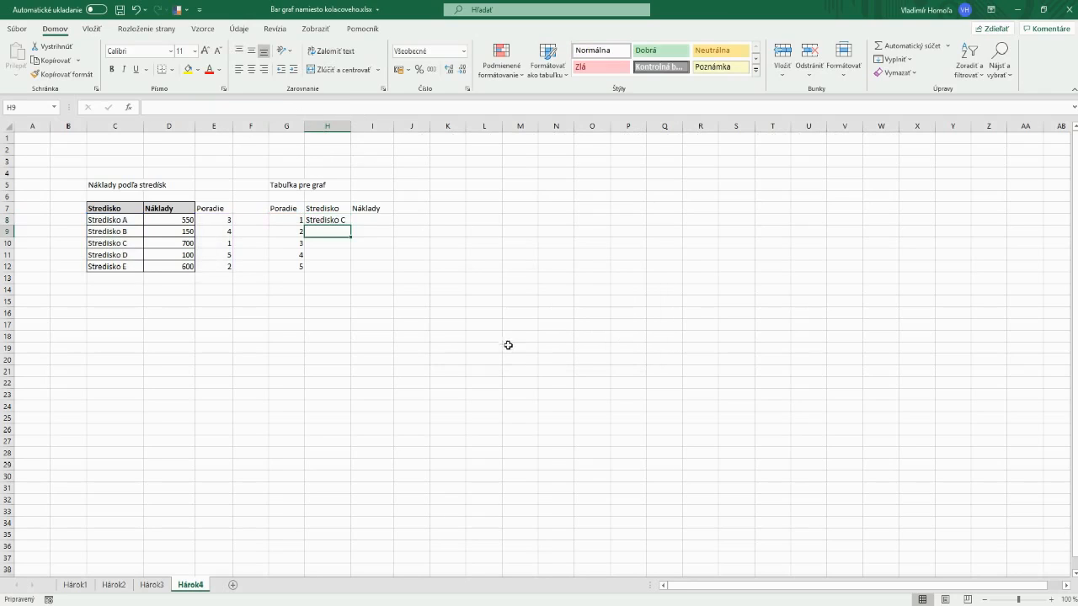
Fill the centre lookup formula from H8 down to H12.
left_click(325, 218)
left_click_drag(350, 224, 351, 275)
left_click(336, 289)
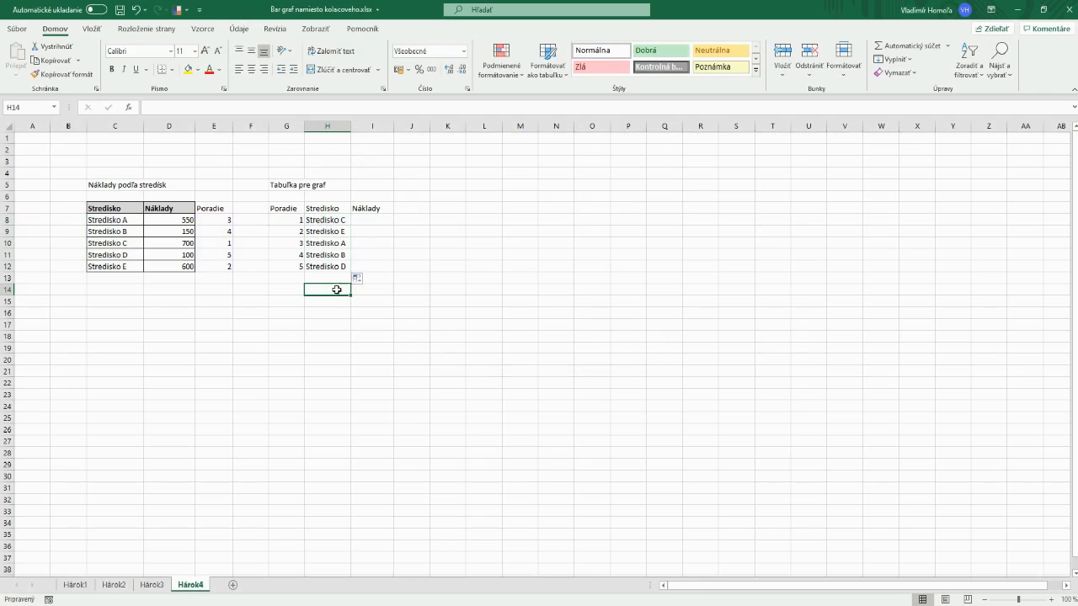
Copy the centre lookup formula from H8 into I8 under Náklady.
left_click(334, 219)
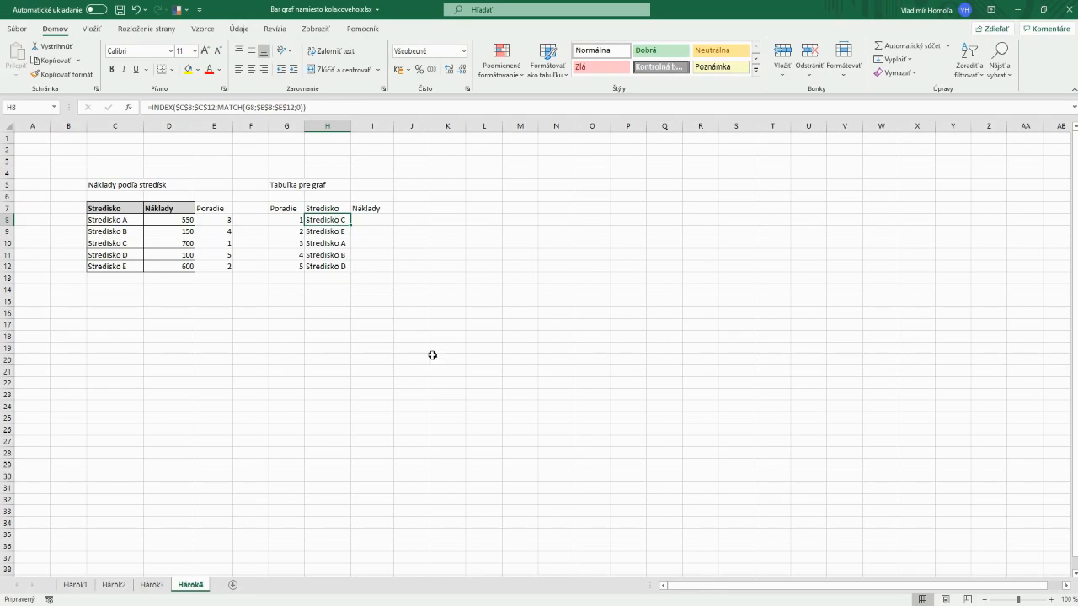
right_click(334, 219)
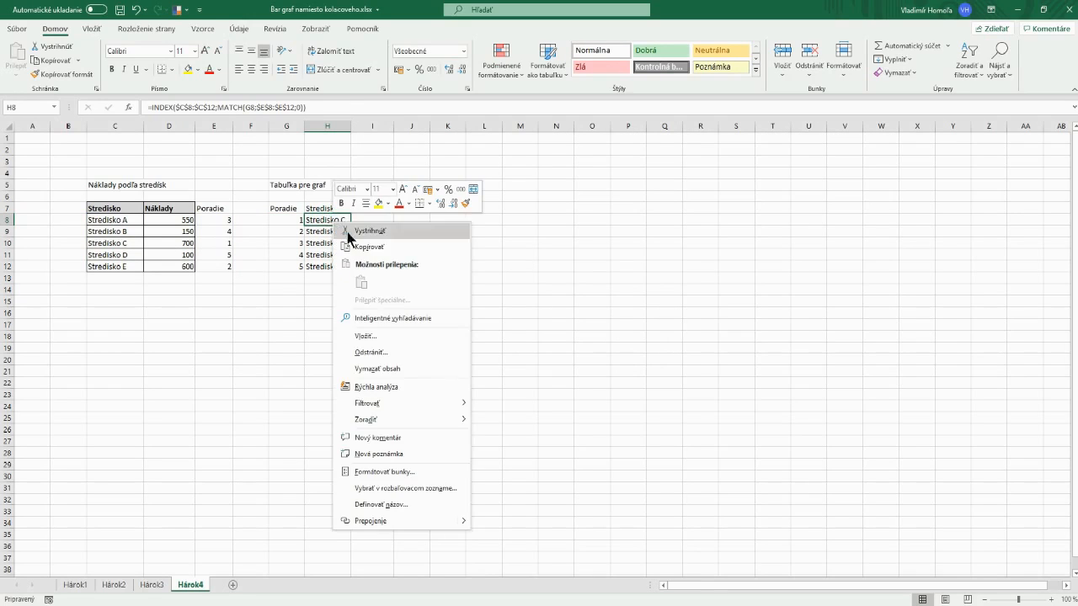
left_click(357, 244)
left_click(370, 221)
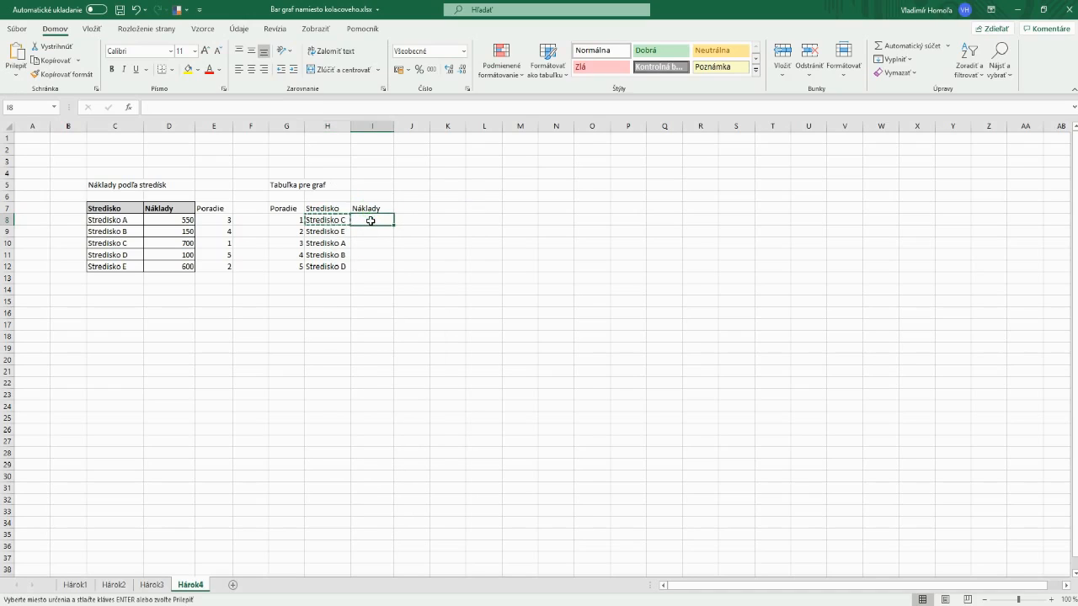
key("Return")
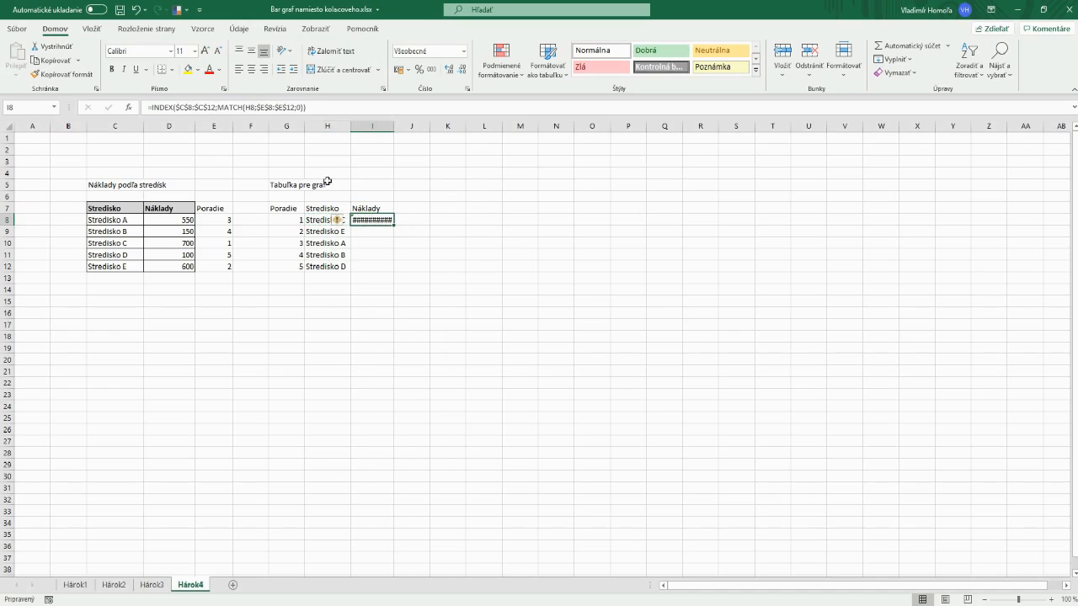
Change the I8 formula to return values from $D$8:$D$12 and look up the rank in G8.
left_click(246, 109)
left_click_drag(143, 229, 169, 234)
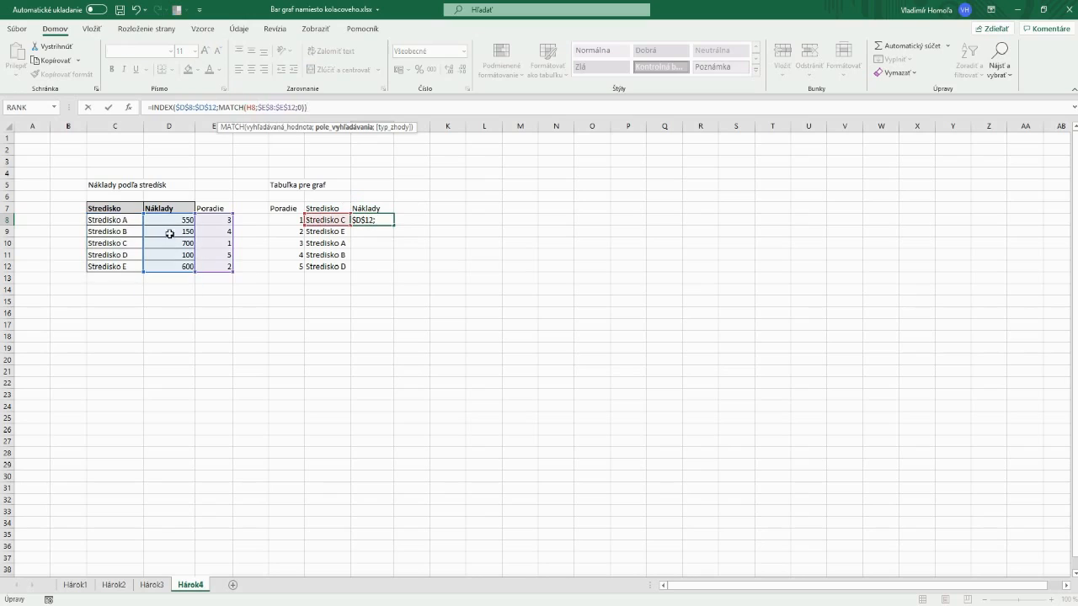
left_click(250, 108)
key("BackSpace")
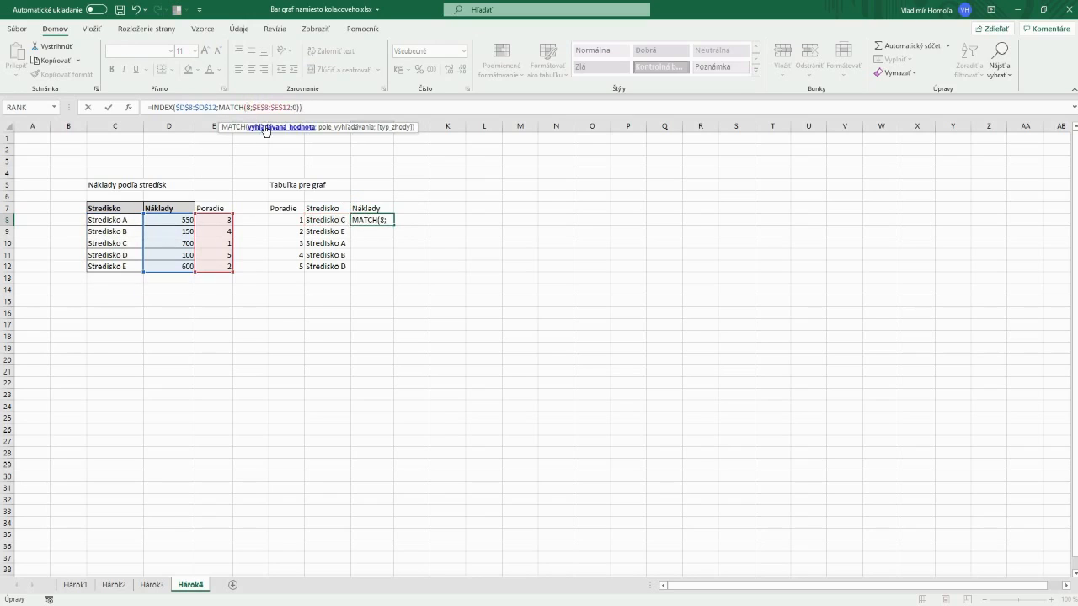
type("G")
key("Return")
Fill the cost lookup formula from I8 down to I12.
left_click(388, 218)
left_click_drag(392, 223, 395, 268)
left_click(399, 266)
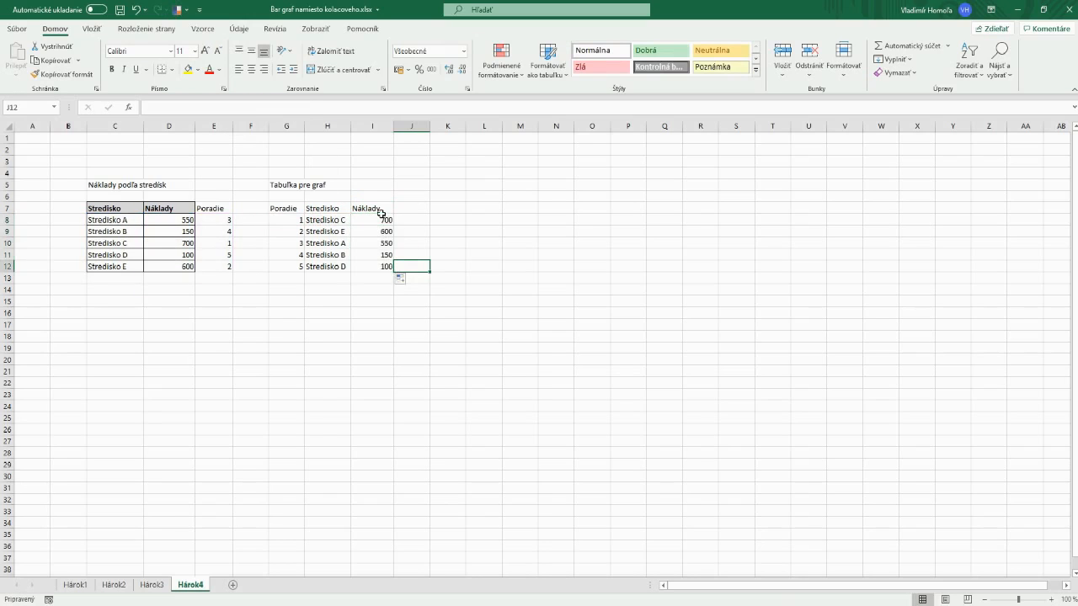
Label H13 as SUMA and total the costs in I13 with =SUM(I8:I12).
left_click(371, 279)
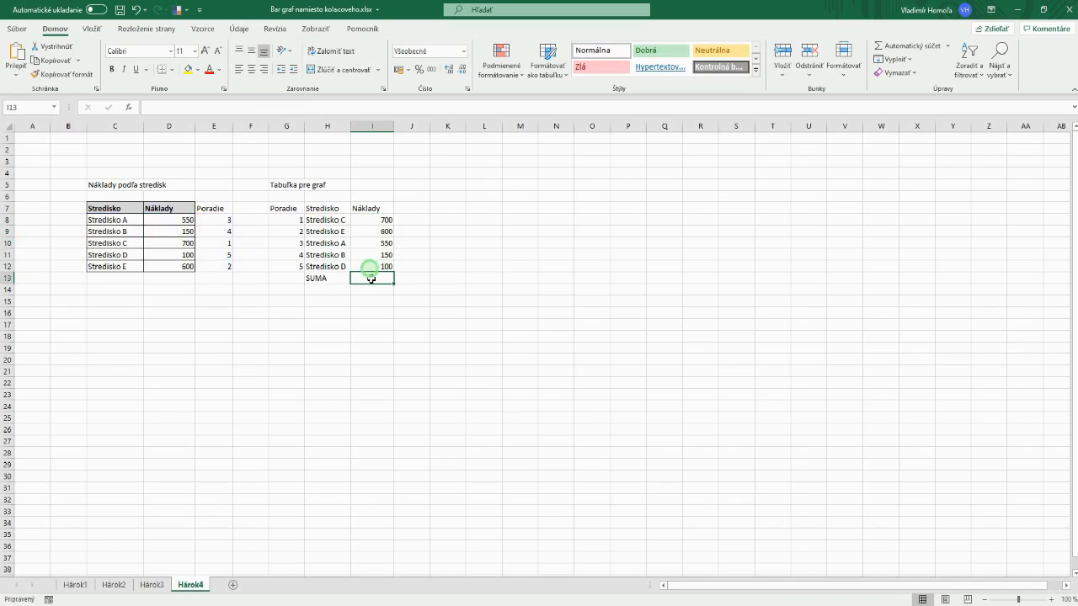
type("=sum")
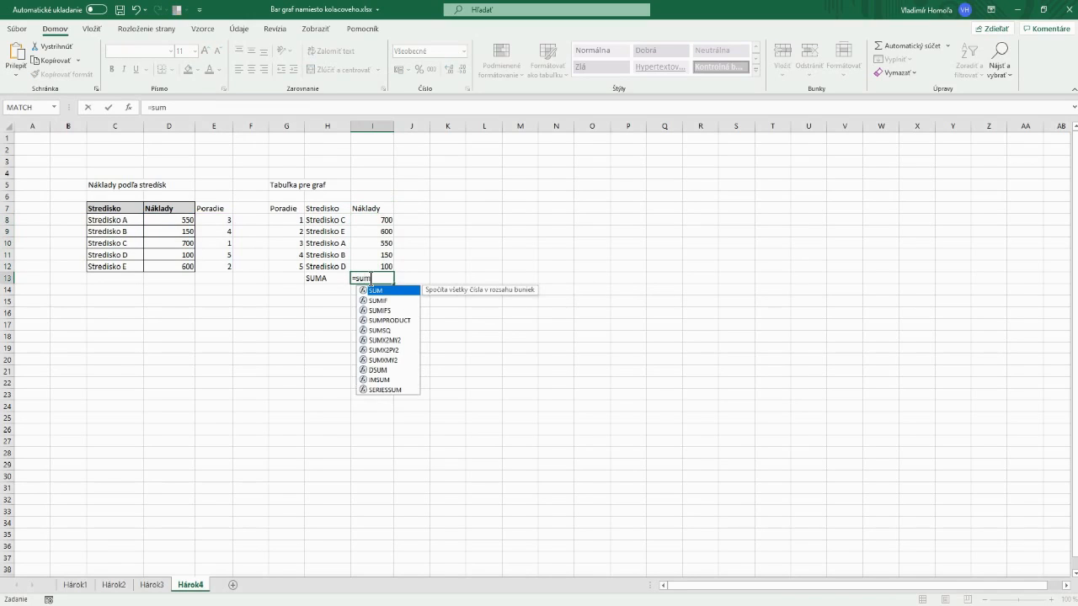
type("9")
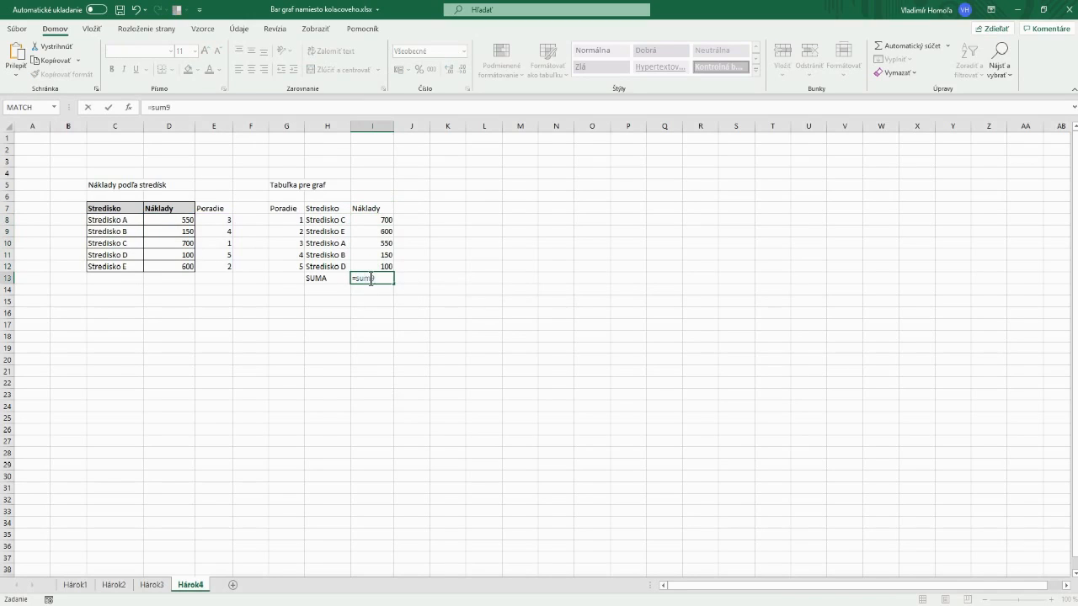
key("BackSpace")
type("(")
left_click_drag(373, 218, 373, 266)
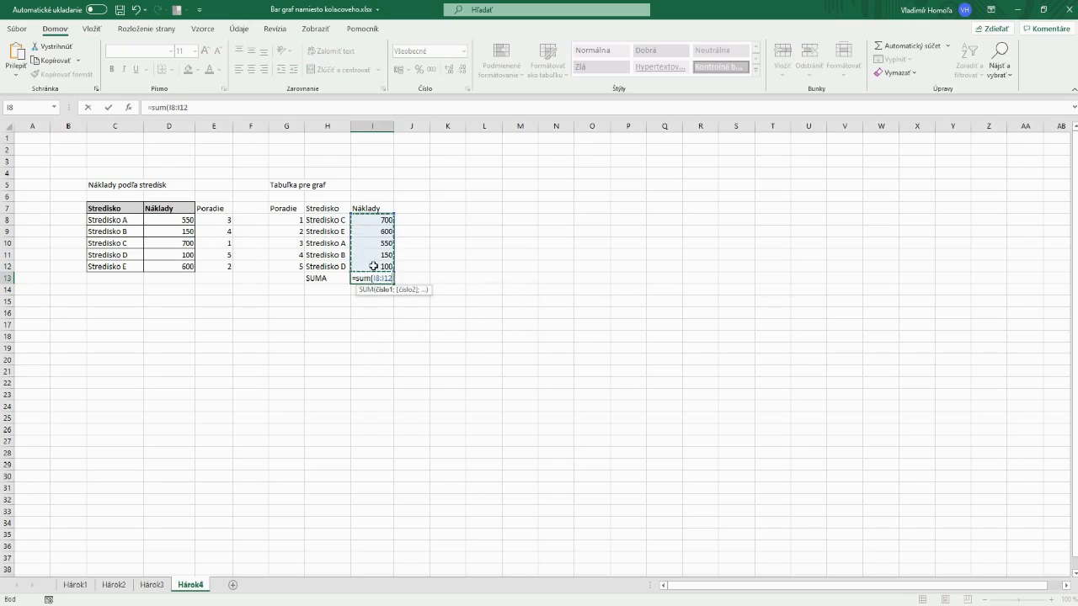
key("Return")
Apply the custom number format # ##0 to the total in I13.
right_click(387, 278)
left_click(421, 508)
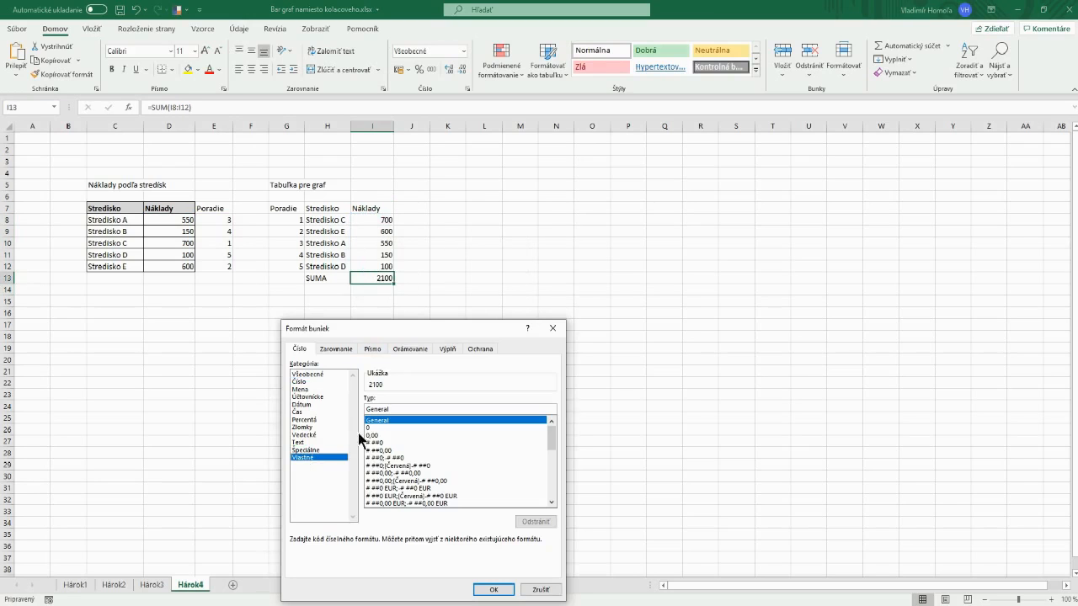
left_click(375, 443)
left_click(493, 589)
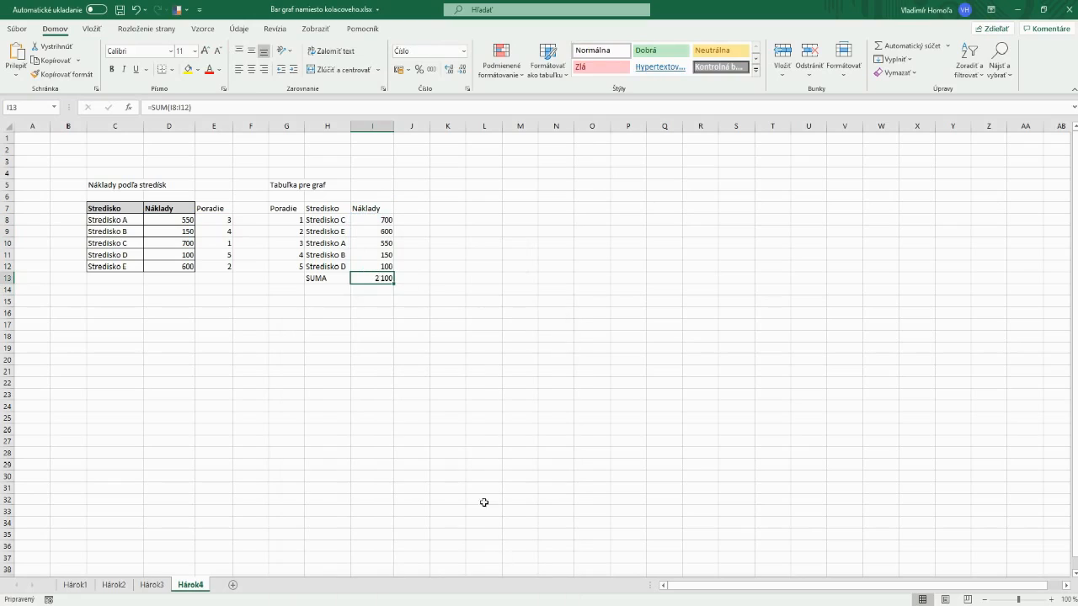
Add a centred % header in J7.
left_click(417, 207)
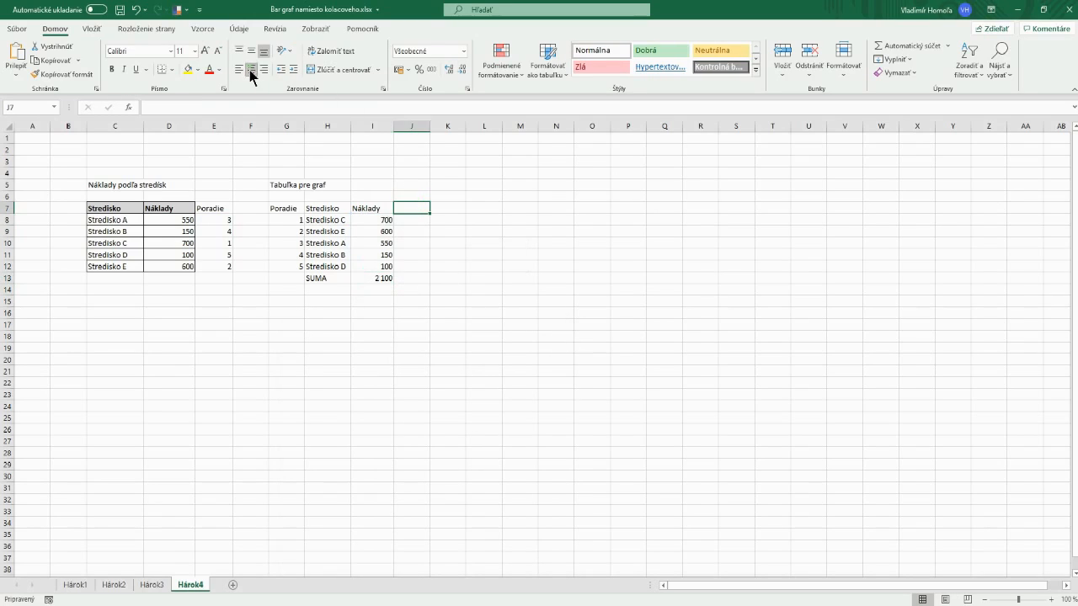
type("%")
key("Return")
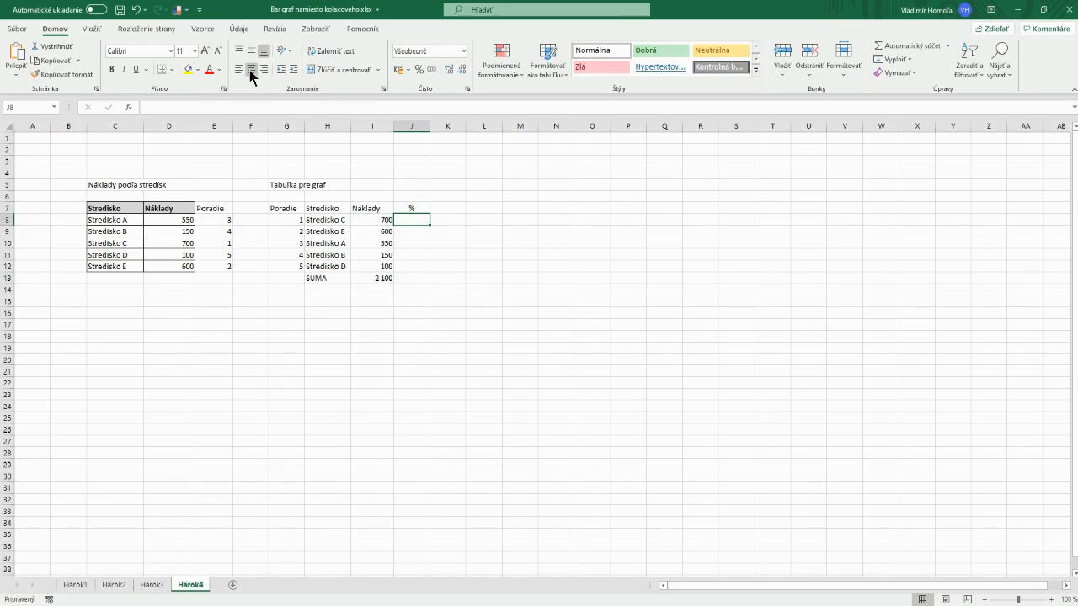
Enter the formula =I8/$I$13 in J8 to calculate the first centre's share of total costs.
type("=")
left_click(373, 219)
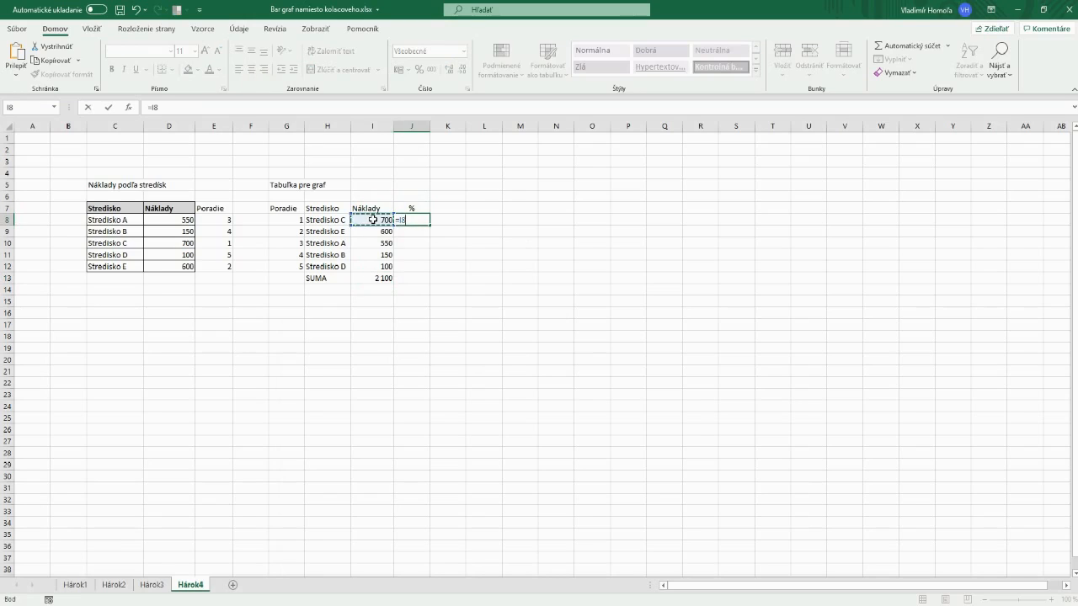
type("/")
left_click(373, 278)
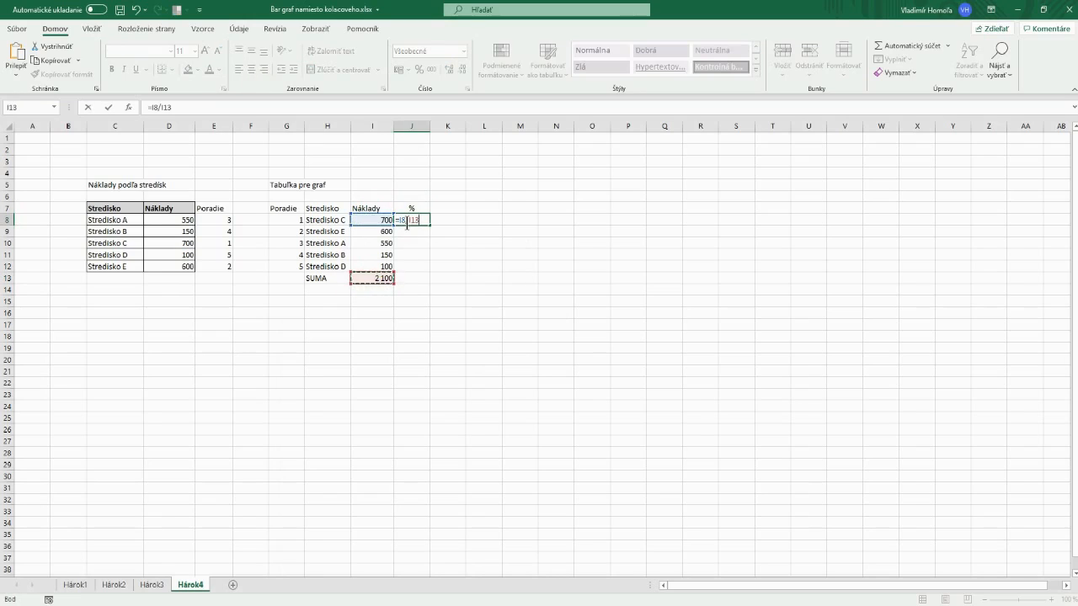
left_click(408, 221)
key("F4")
key("Return")
Format J8 as a percentage and fill the share formula down to J12.
left_click(412, 220)
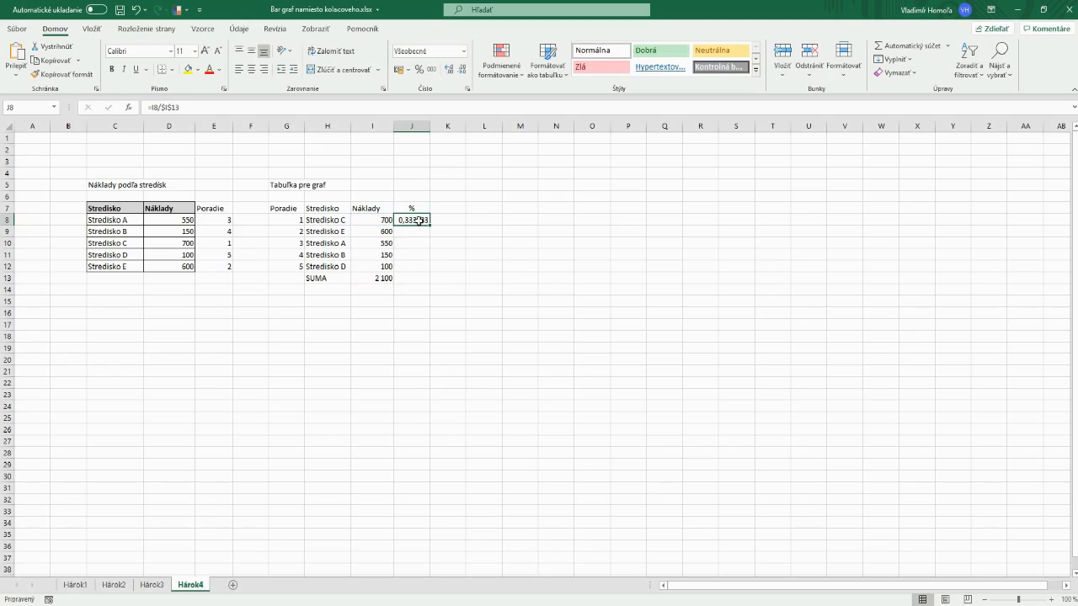
left_click(419, 70)
left_click_drag(429, 226, 431, 271)
left_click(417, 300)
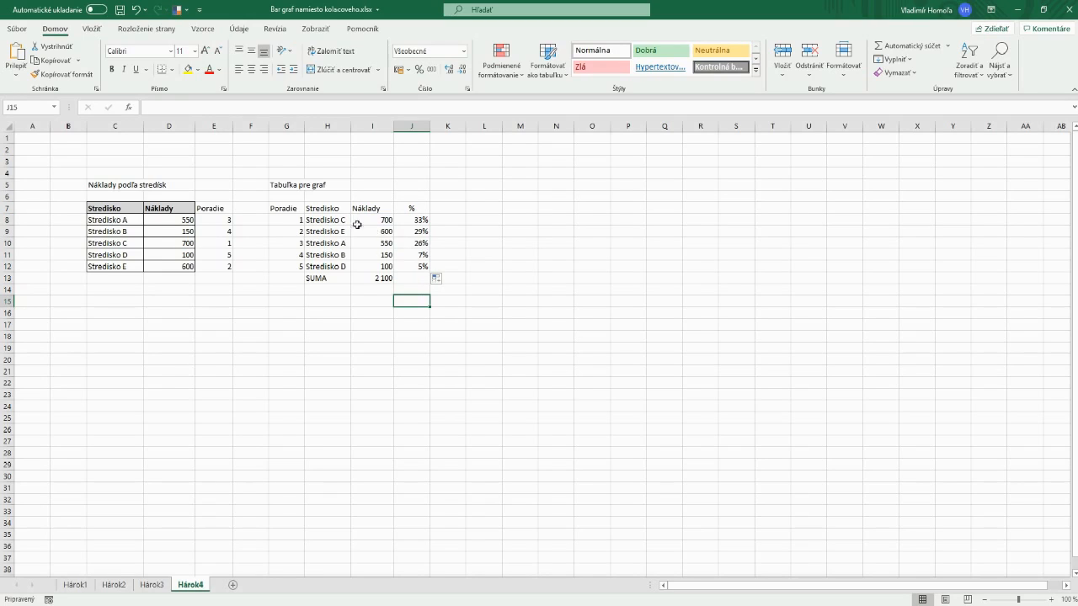
Insert a 2D clustered bar chart from H7:H12 and J7:J12, then enlarge it and place it beside the helper table.
left_click_drag(325, 211, 330, 267)
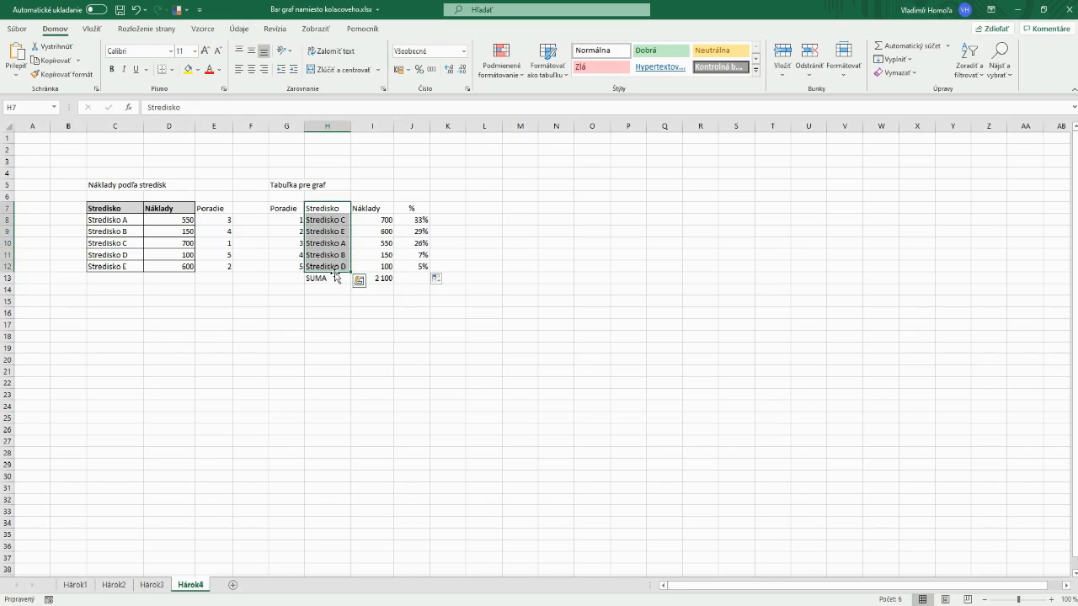
left_click_drag(411, 209, 420, 267, "ctrl")
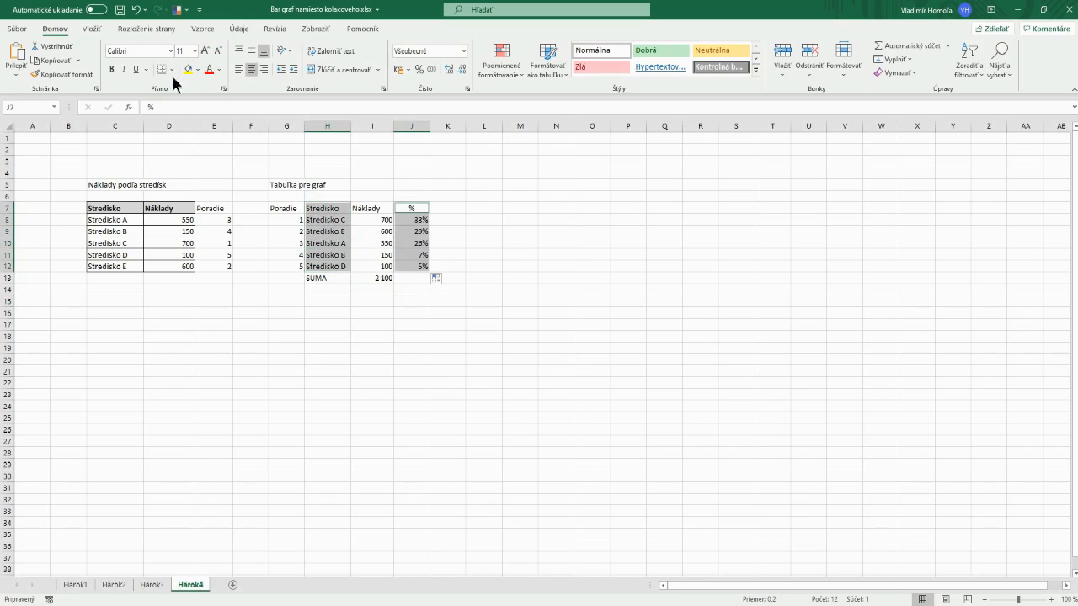
left_click(92, 31)
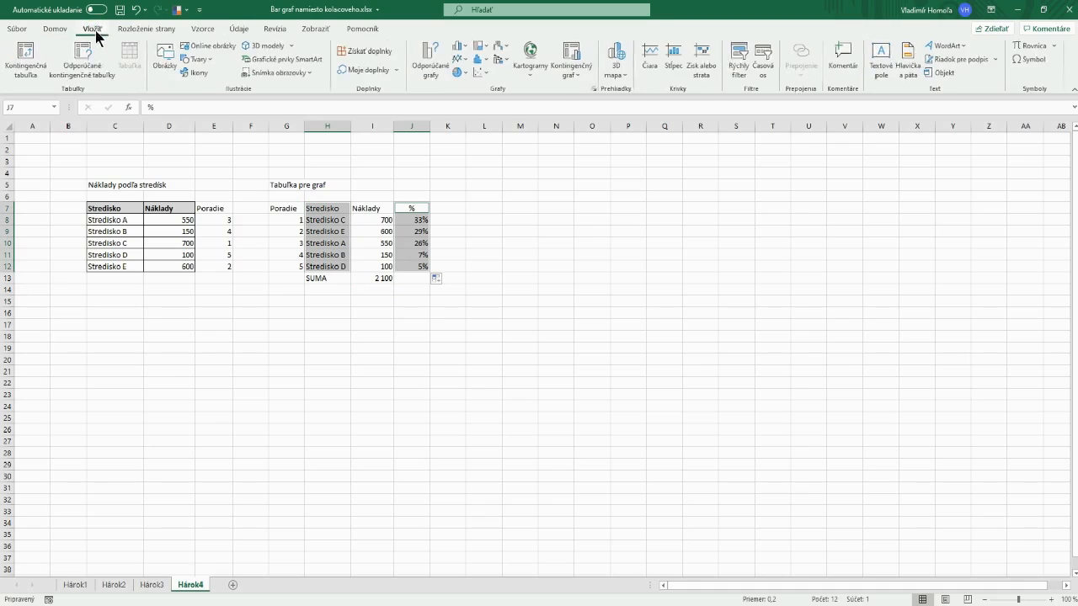
left_click(466, 49)
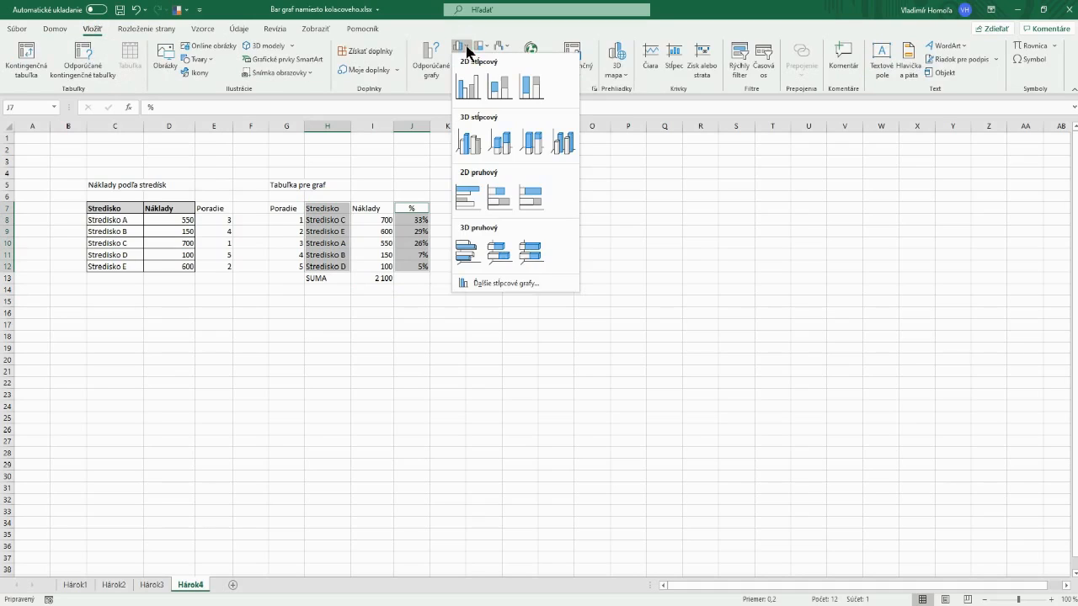
left_click(469, 197)
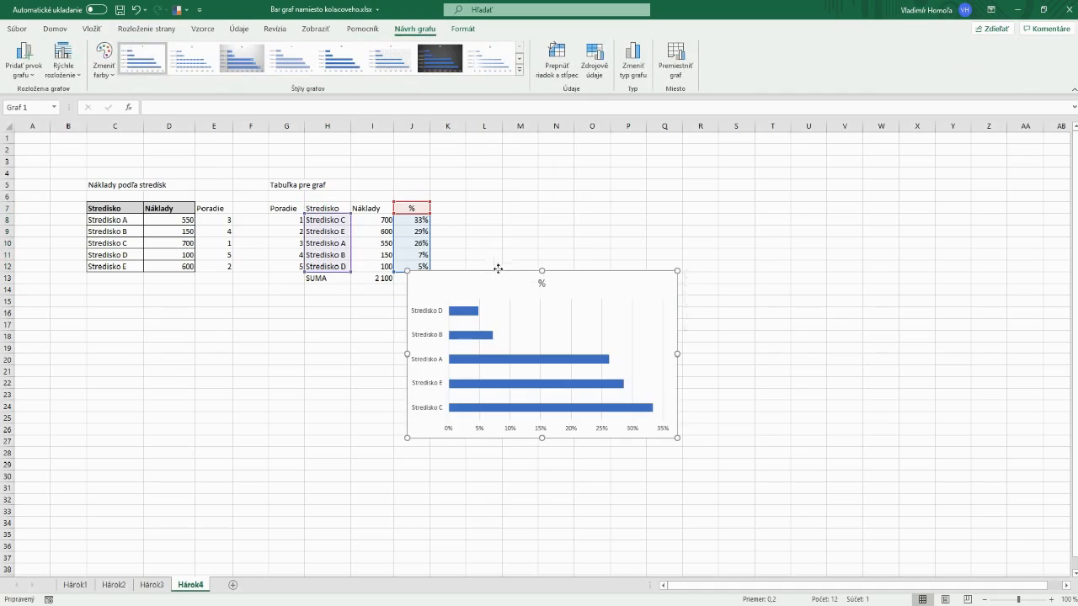
left_click_drag(488, 272, 571, 204)
left_click_drag(489, 203, 458, 181)
Format the chart's vertical category axis to show its categories in reverse order.
left_click(483, 281)
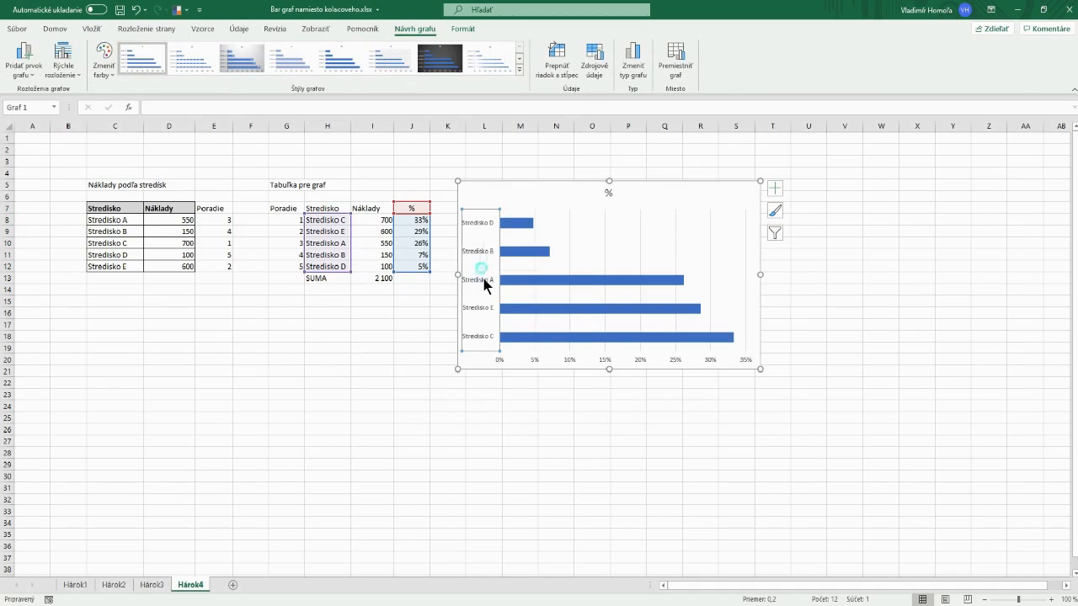
right_click(483, 277)
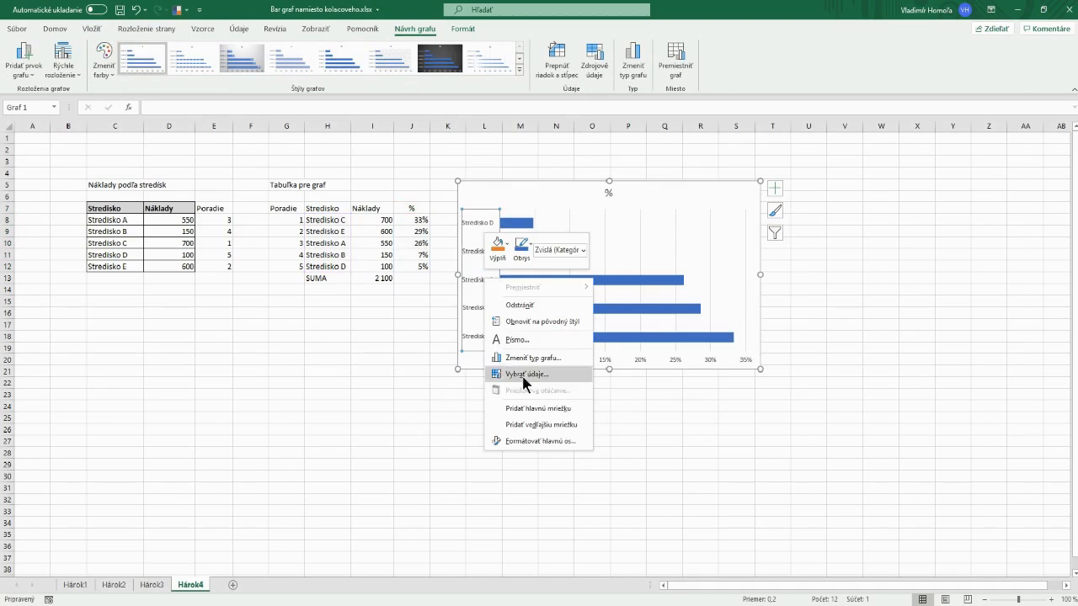
left_click(538, 442)
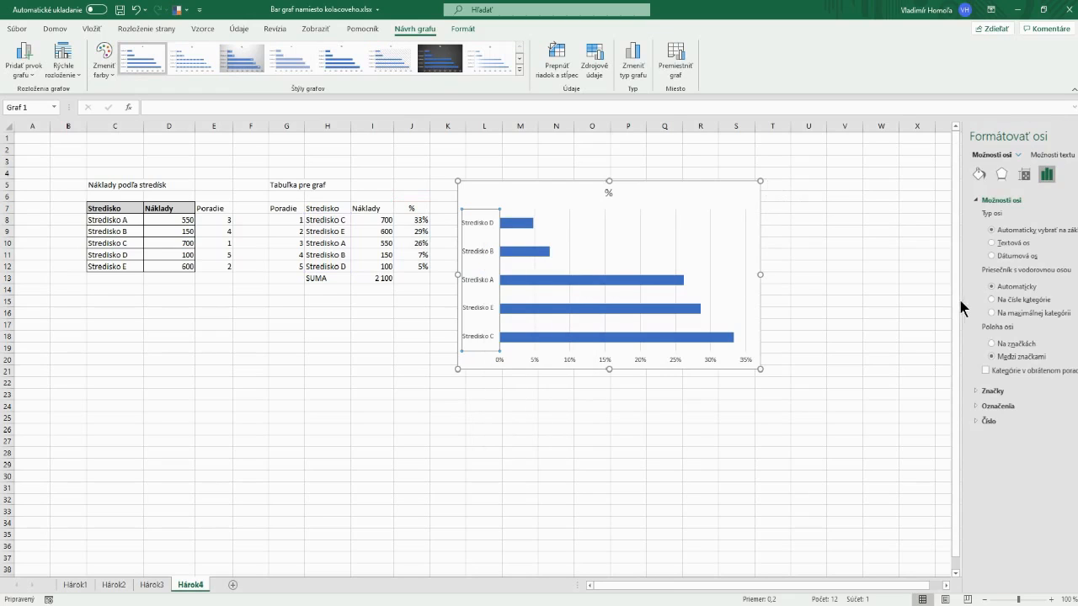
left_click(896, 371)
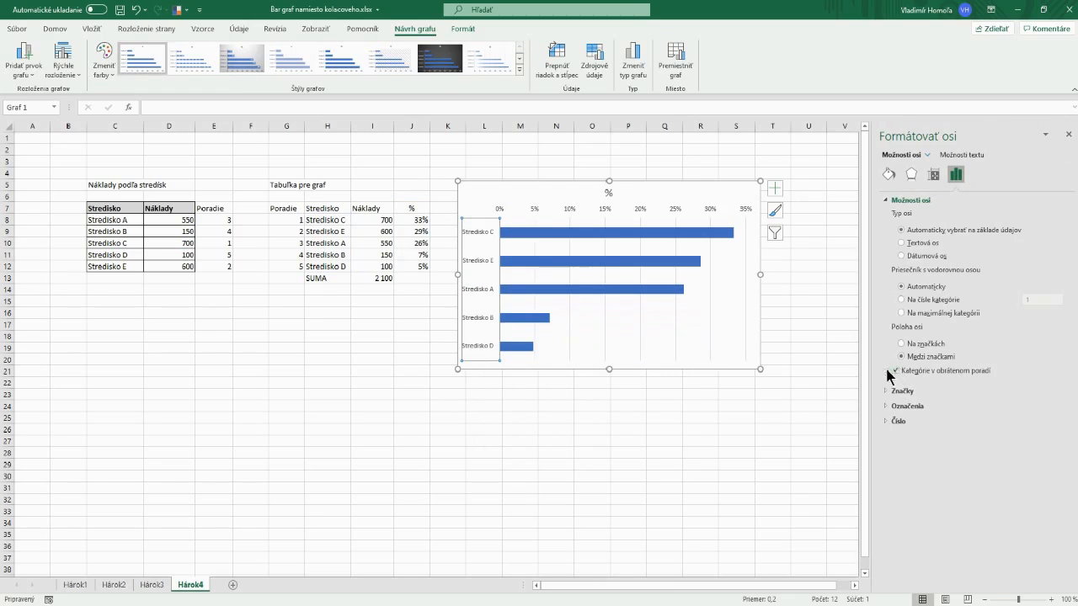
Reduce the gap width of the chart's data series to 62 % to thicken the bars.
left_click(583, 261)
right_click(582, 262)
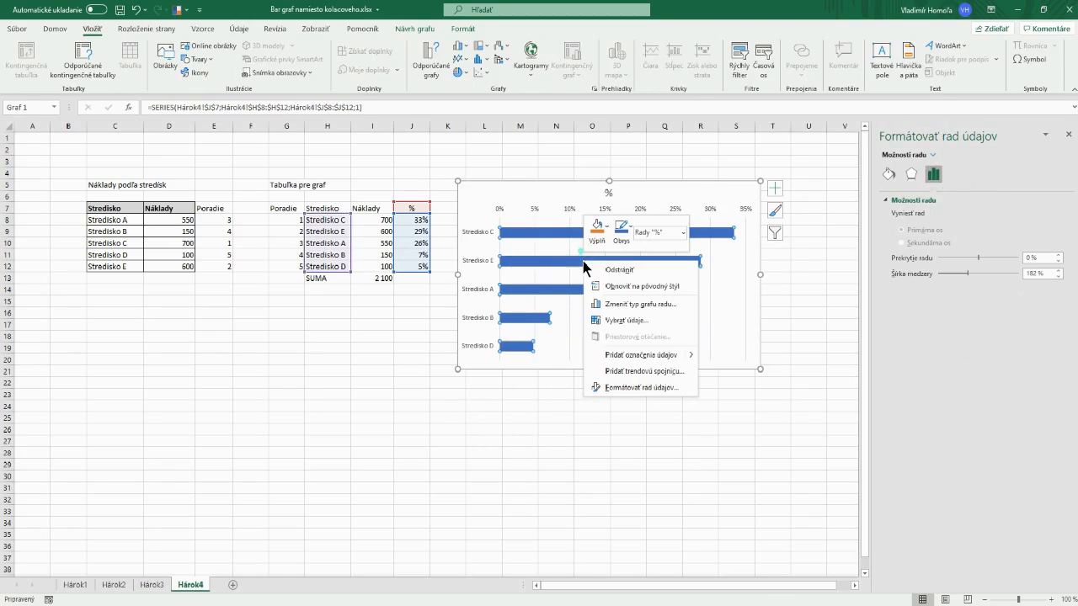
left_click(629, 385)
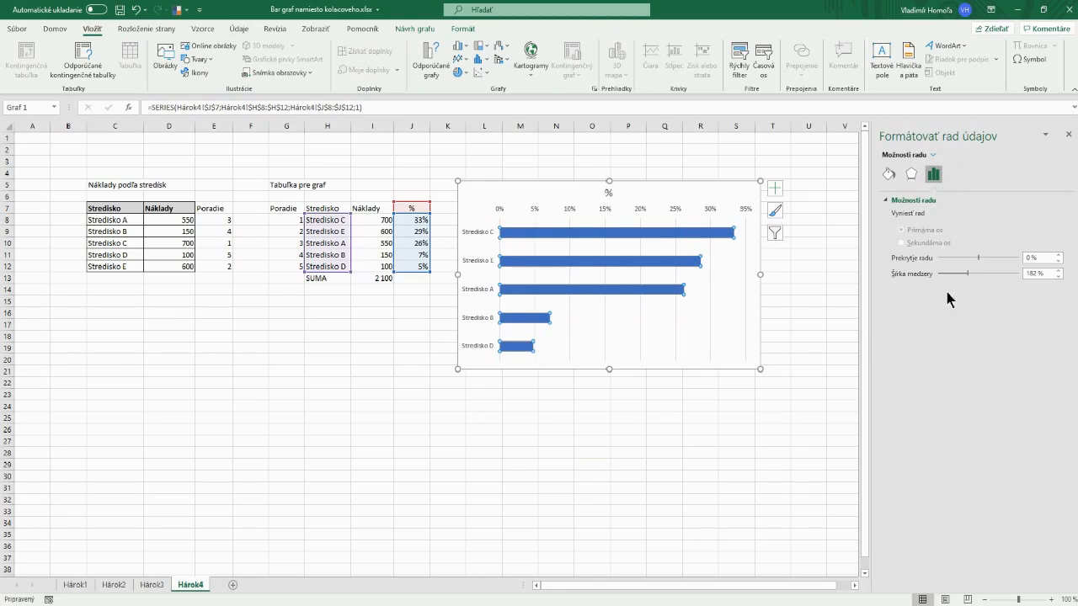
mouse_move(960, 273)
left_mouse_down()
mouse_move(944, 267)
mouse_move(946, 279)
left_mouse_up()
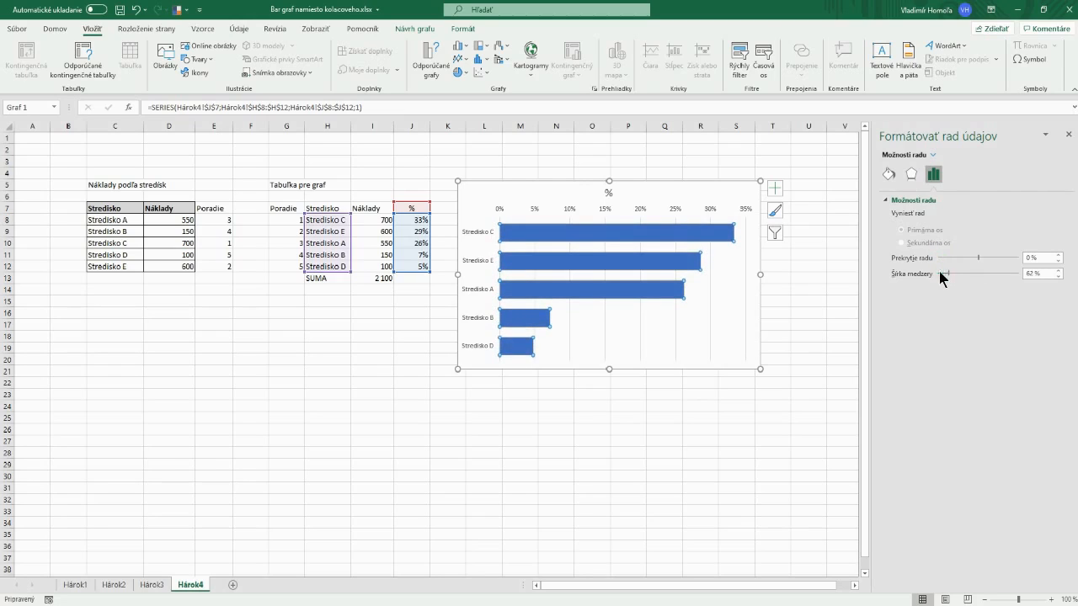
Give the bars a solid dark grey fill and set their border to no line.
left_click(888, 174)
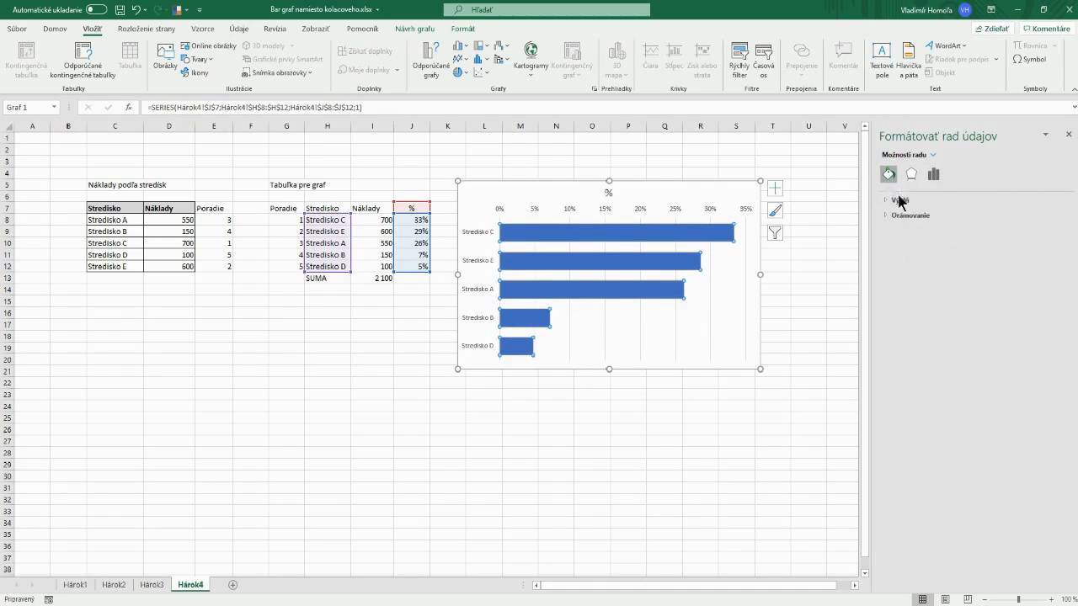
left_click(895, 200)
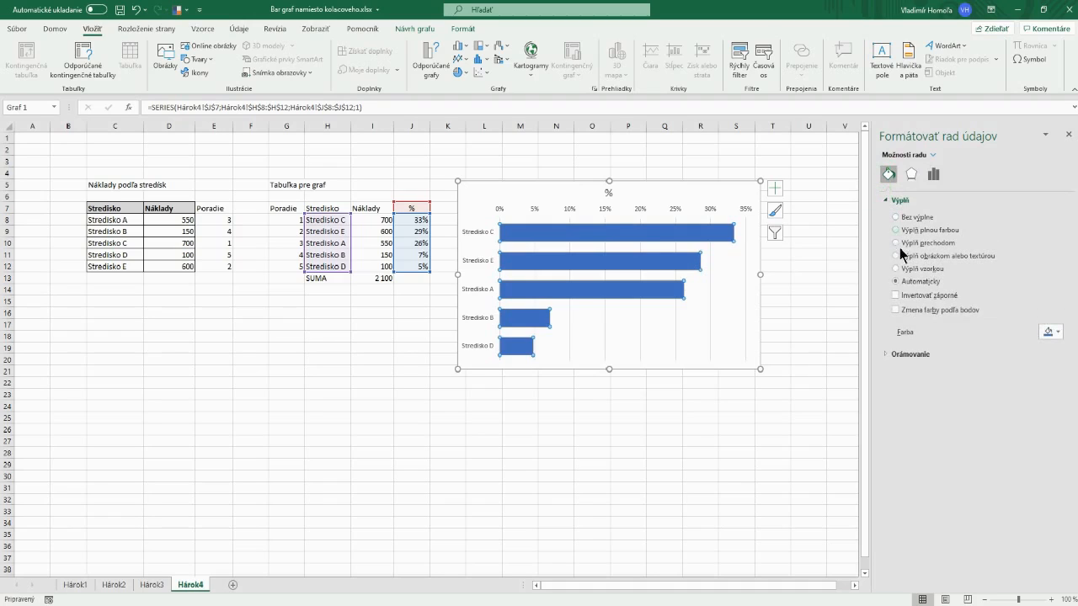
left_click(1050, 332)
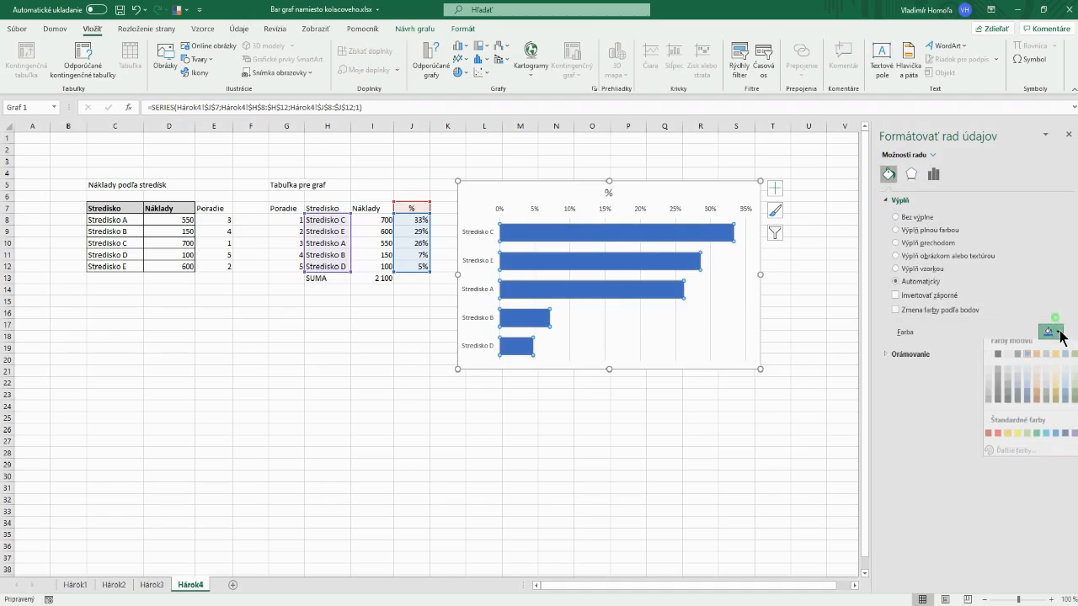
left_click(990, 410)
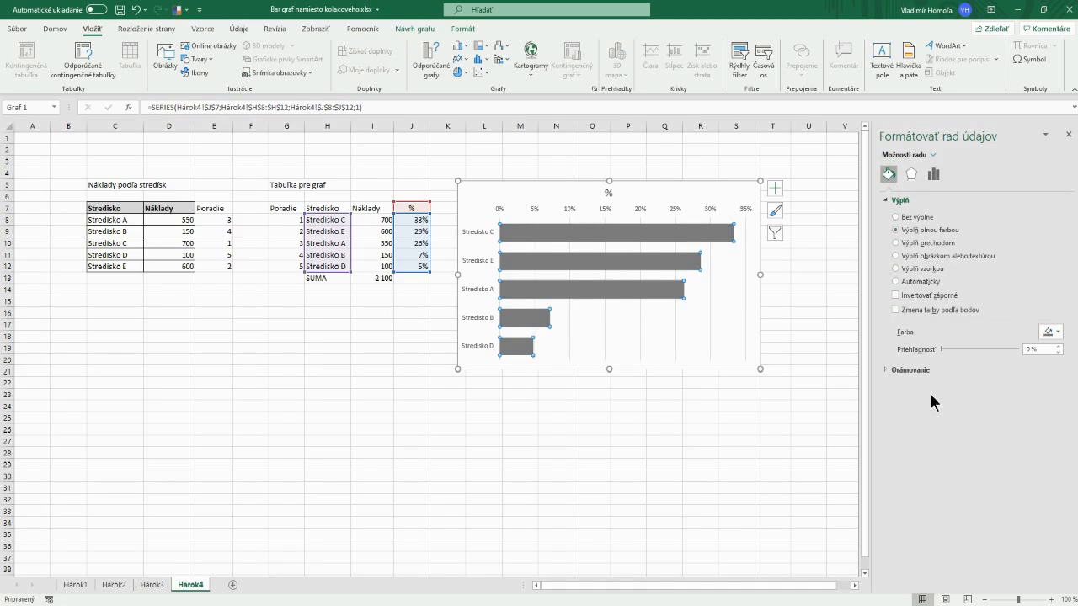
left_click(888, 370)
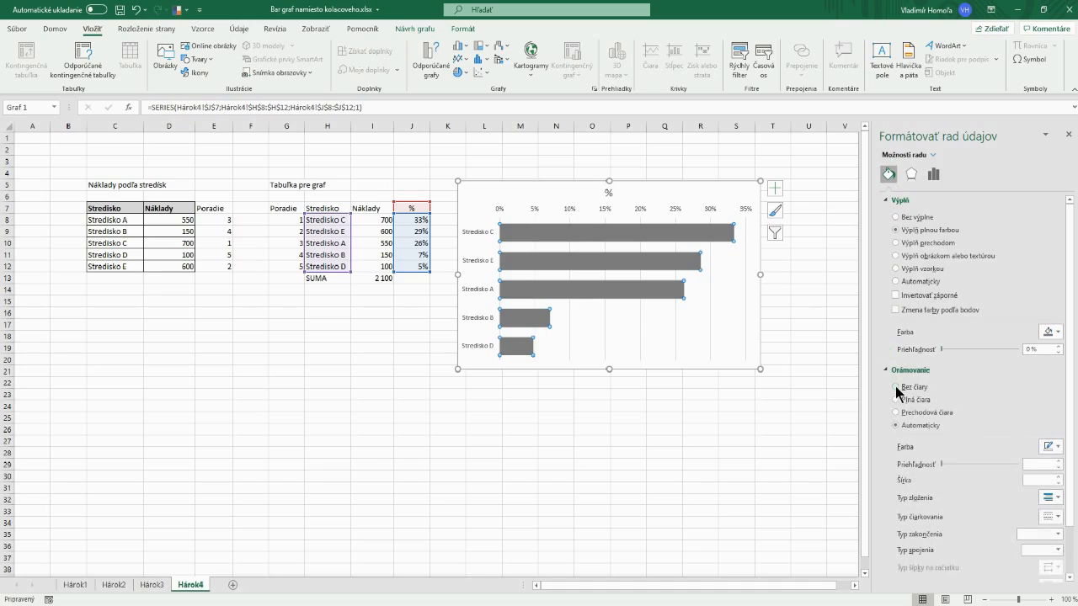
left_click(897, 387)
left_click(752, 418)
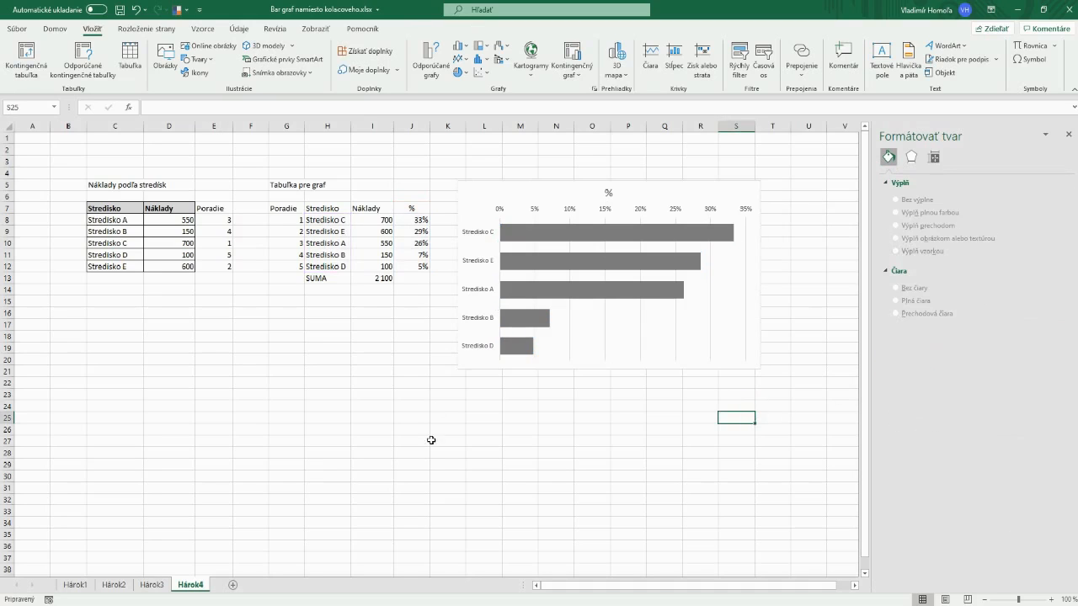
Set the font size of the chart's category axis labels to 11.
left_click(473, 222)
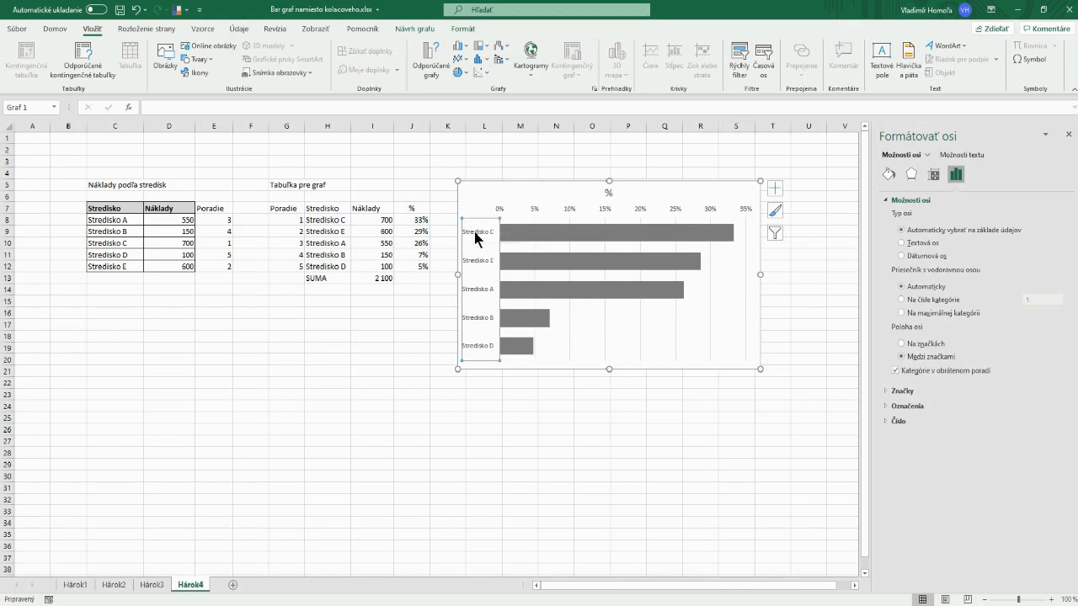
left_click(472, 223)
left_click(473, 211)
left_click(54, 28)
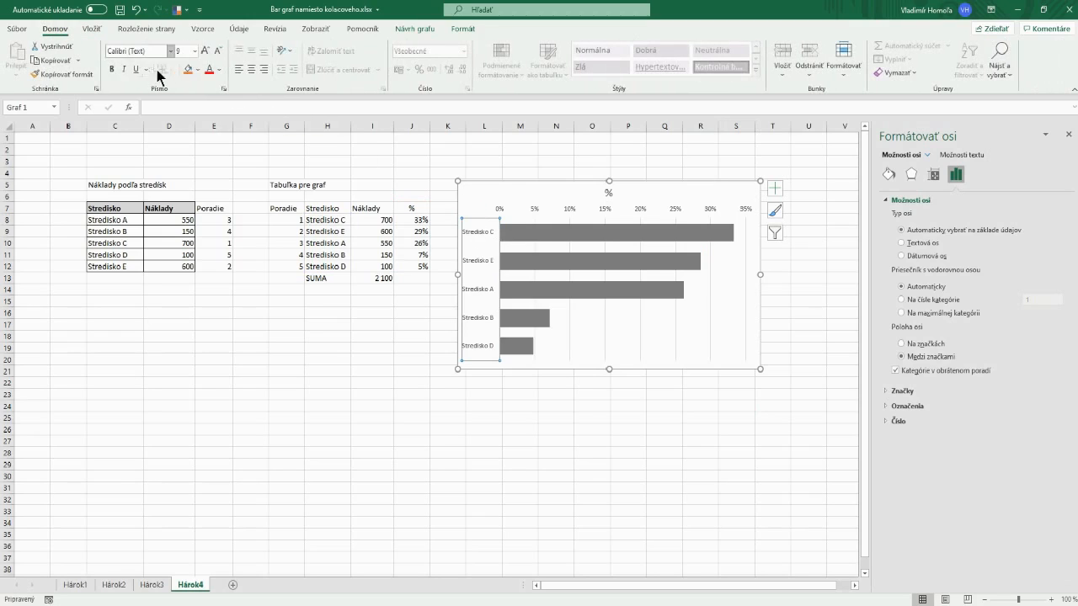
left_click(196, 51)
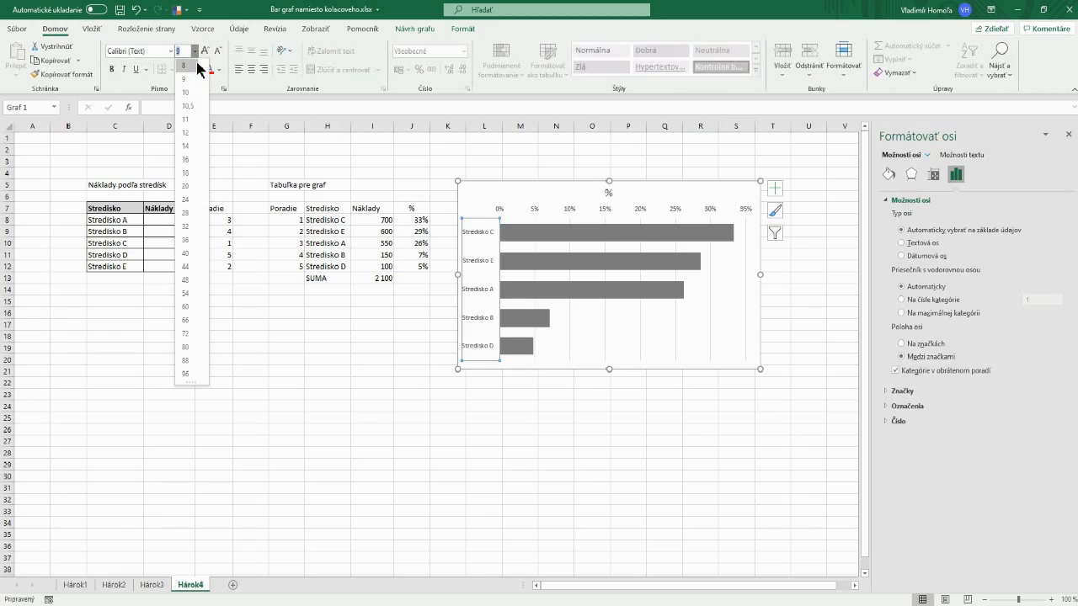
left_click(188, 120)
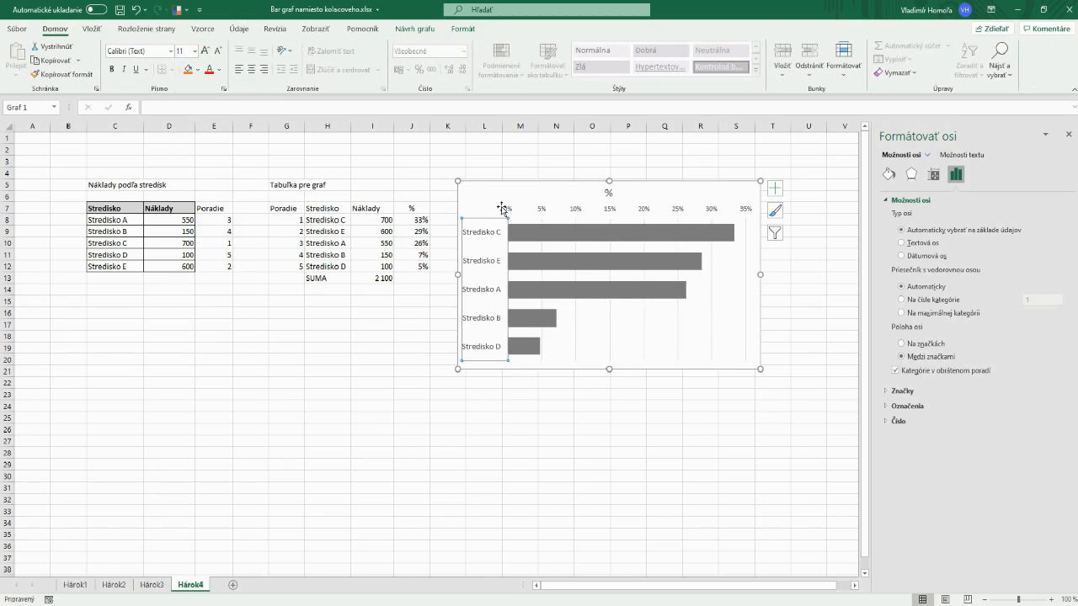
Set the percentage axis labels to font size 11 and delete the chart title.
left_click(505, 210)
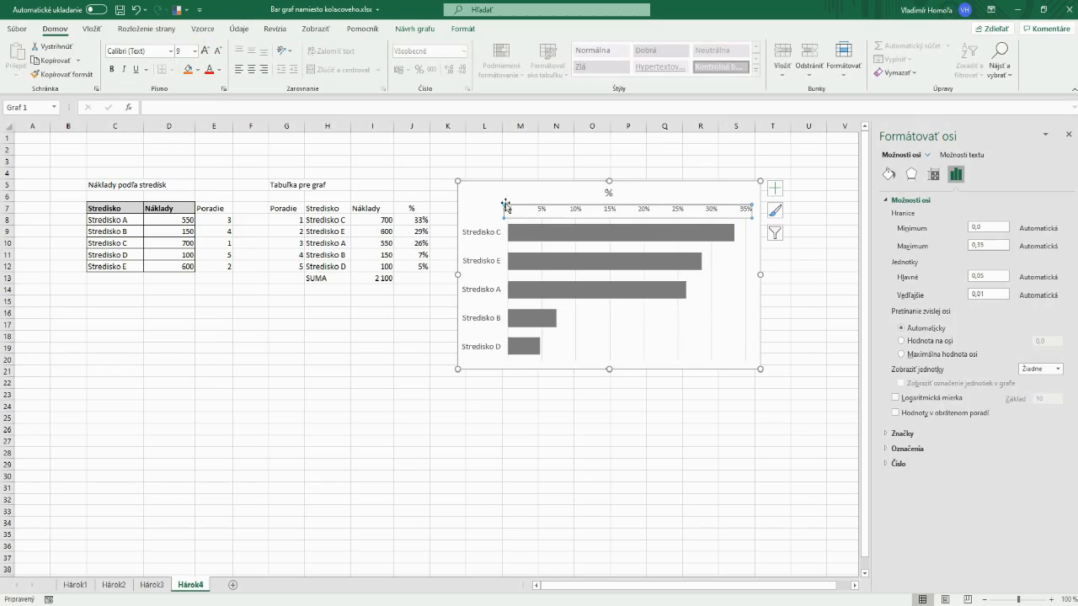
left_click(195, 52)
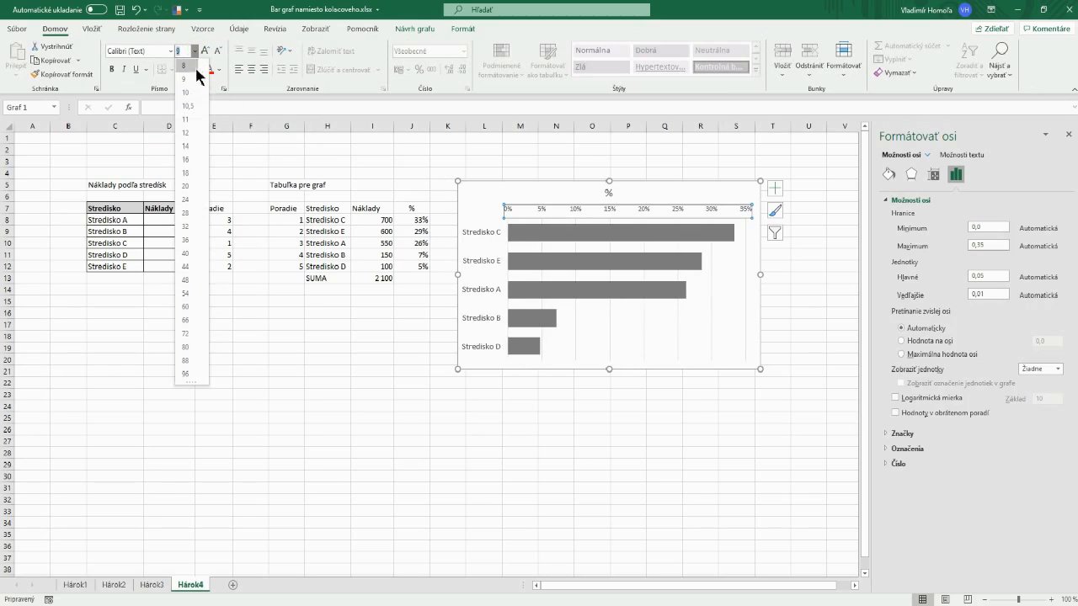
left_click(190, 120)
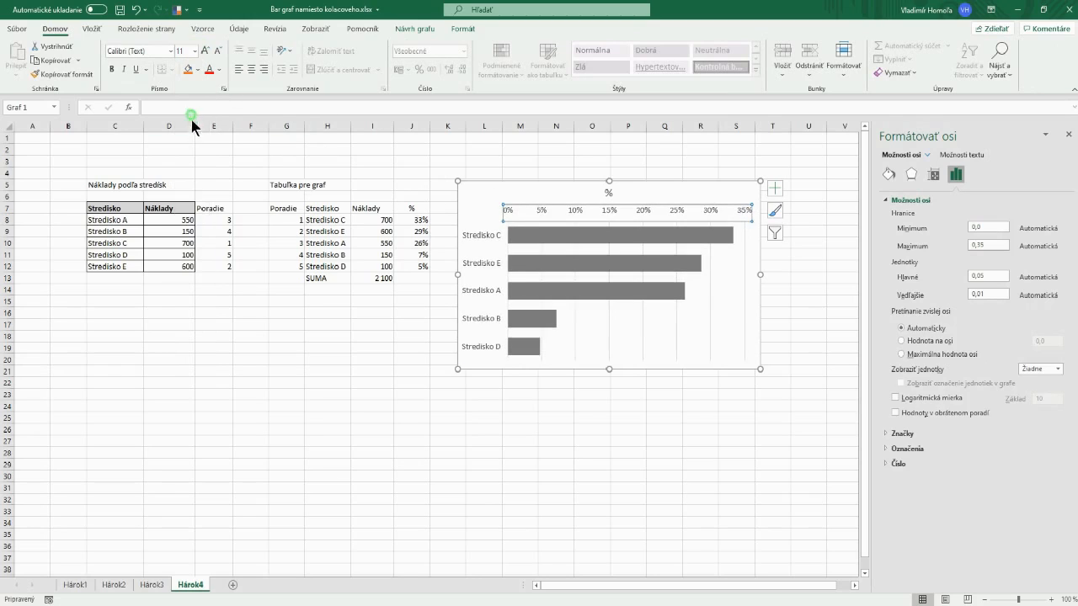
left_click(606, 194)
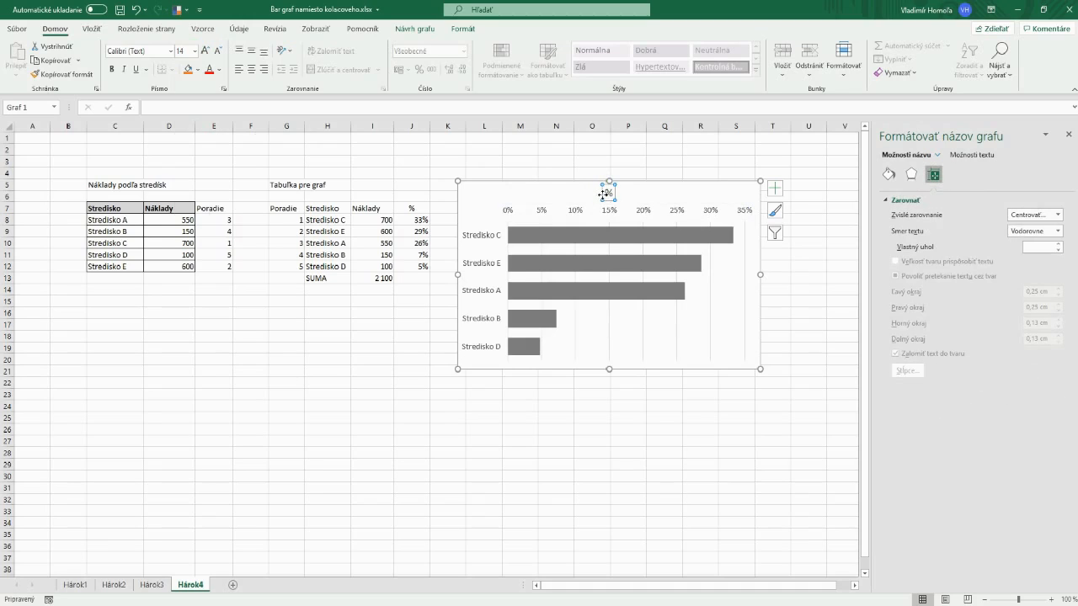
key("Delete")
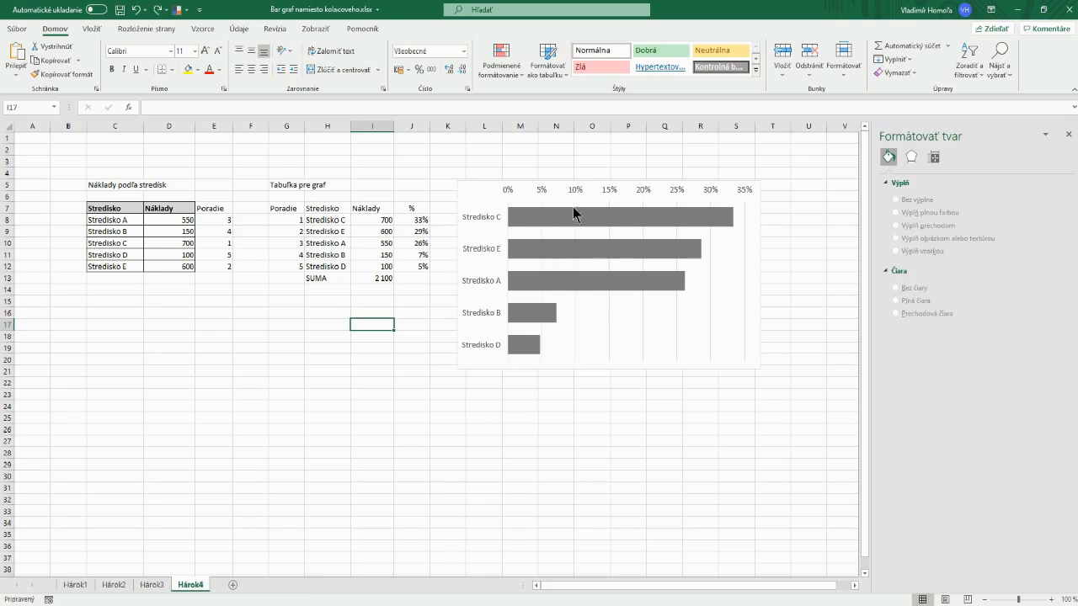
Add data labels to the bars, positioned at the inside end (Pred zakončením).
left_click(575, 220)
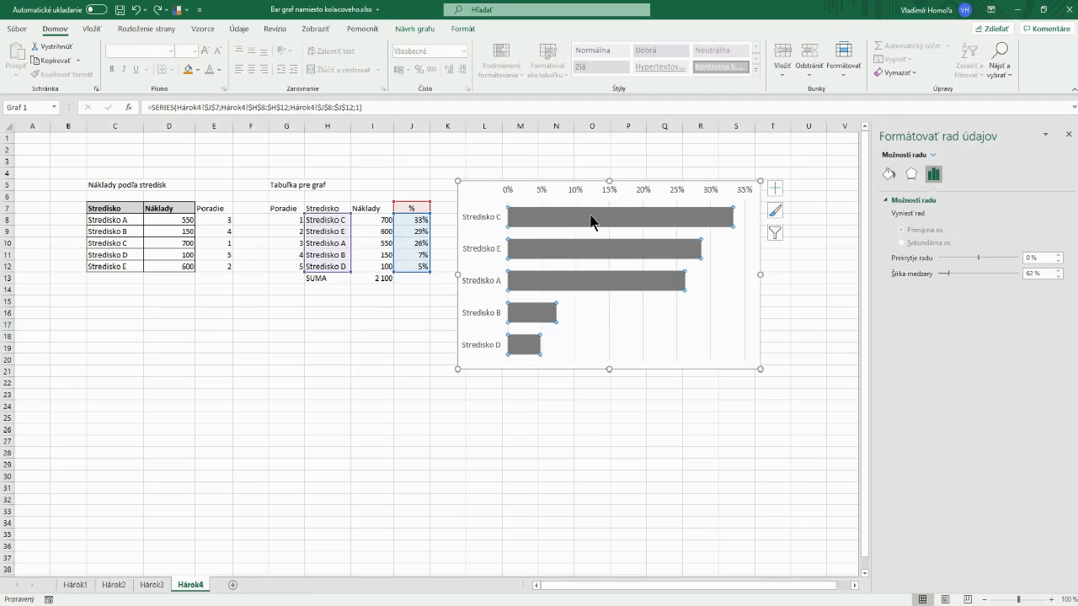
left_click(774, 194)
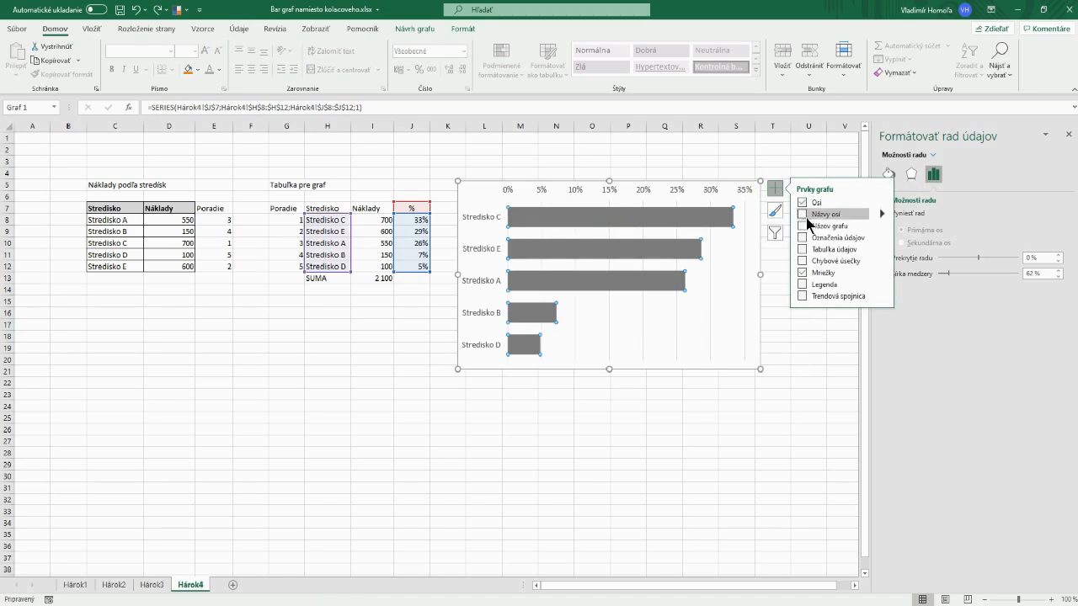
left_click(881, 237)
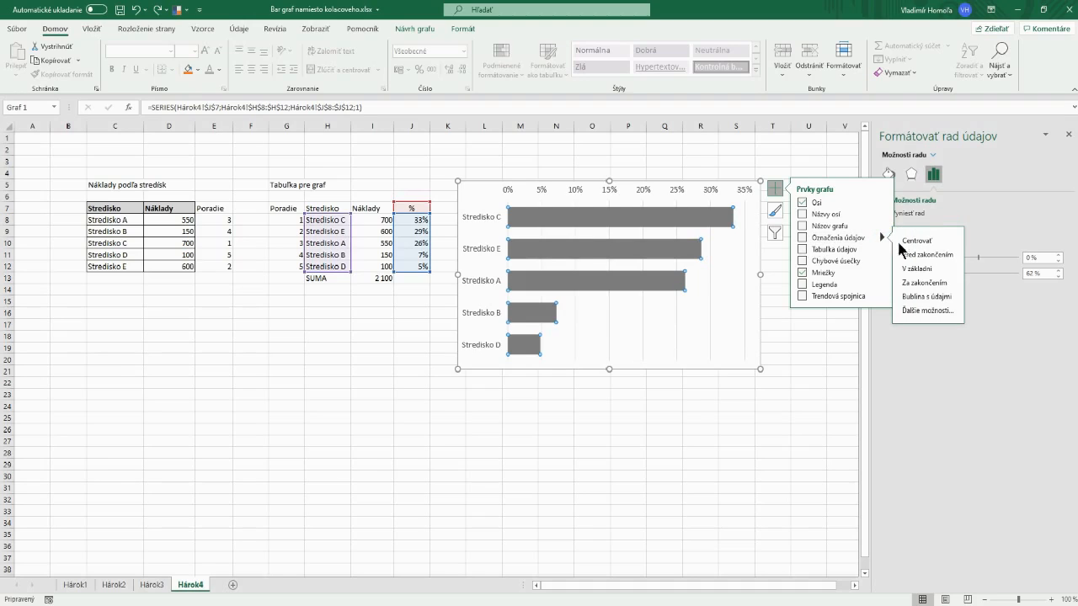
left_click(907, 253)
left_click(834, 334)
Include the cost values from cells I8:I12 in the data labels alongside the percentages.
left_click(726, 215)
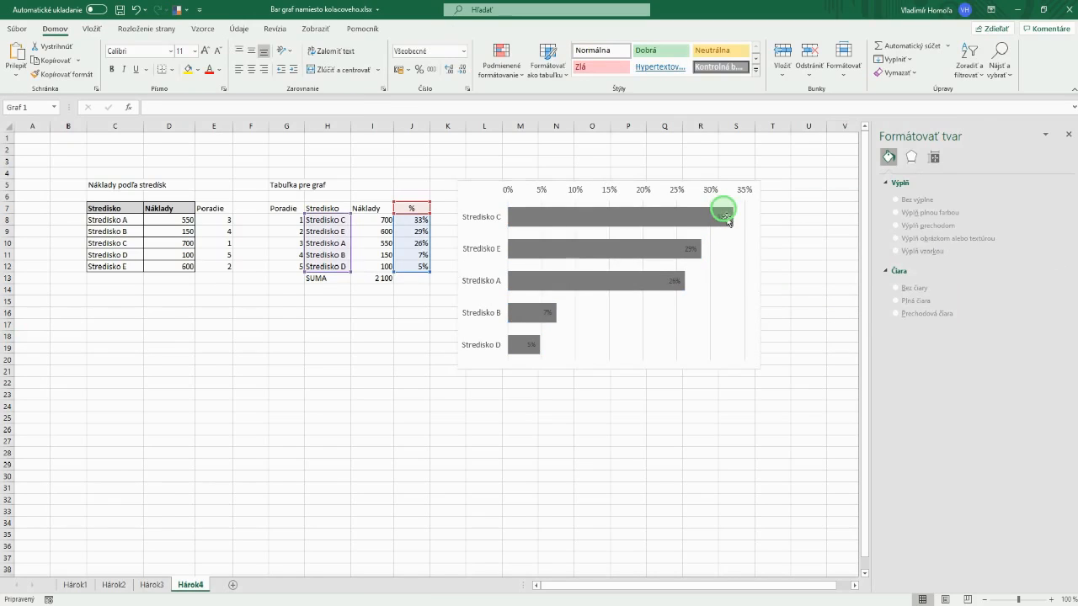
left_click(725, 216)
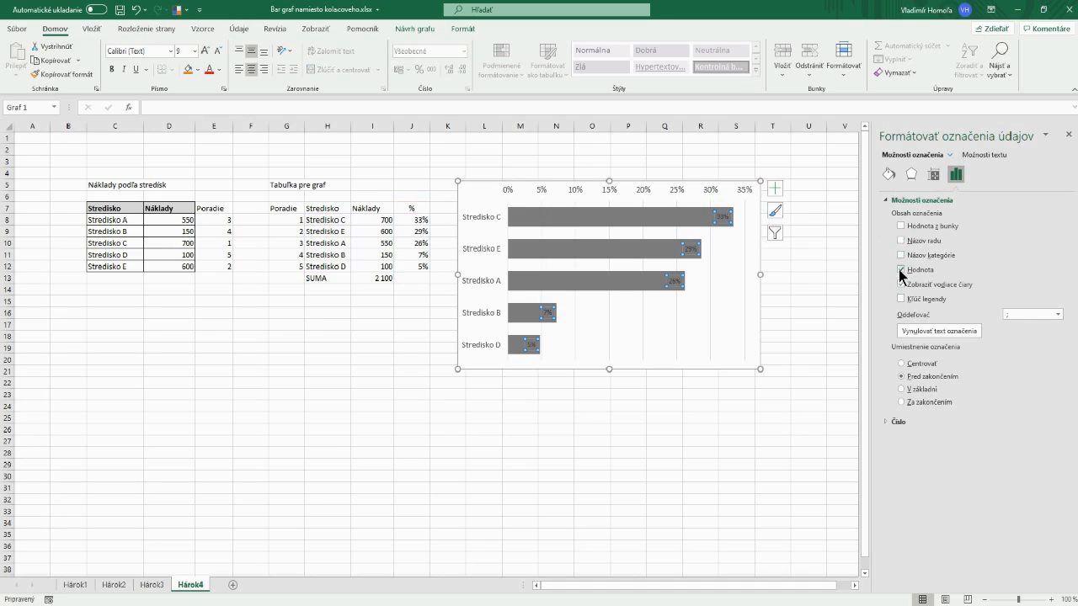
left_click(901, 226)
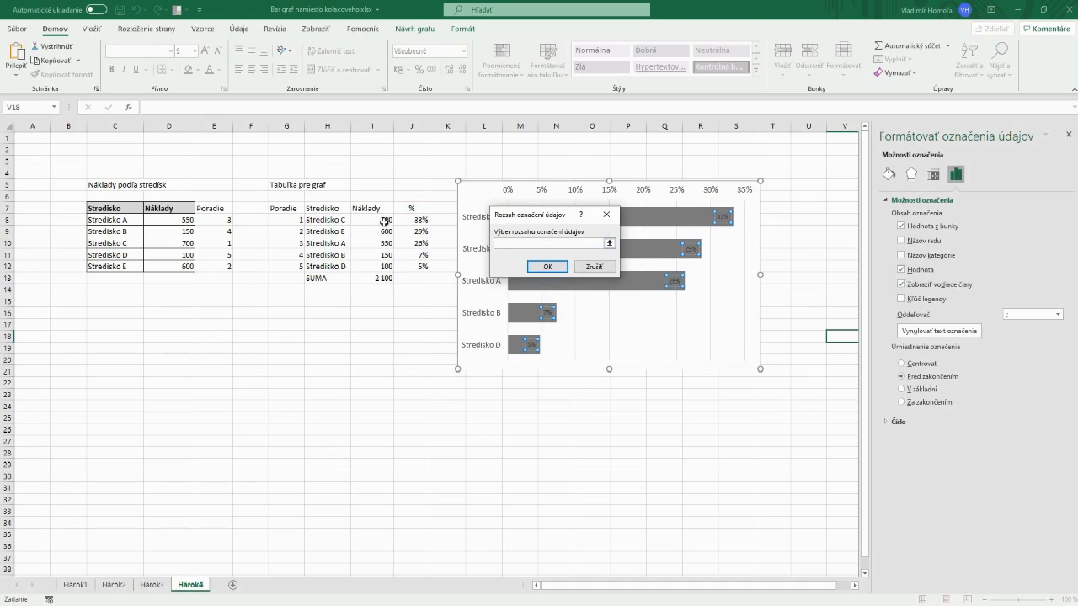
left_click_drag(378, 220, 390, 264)
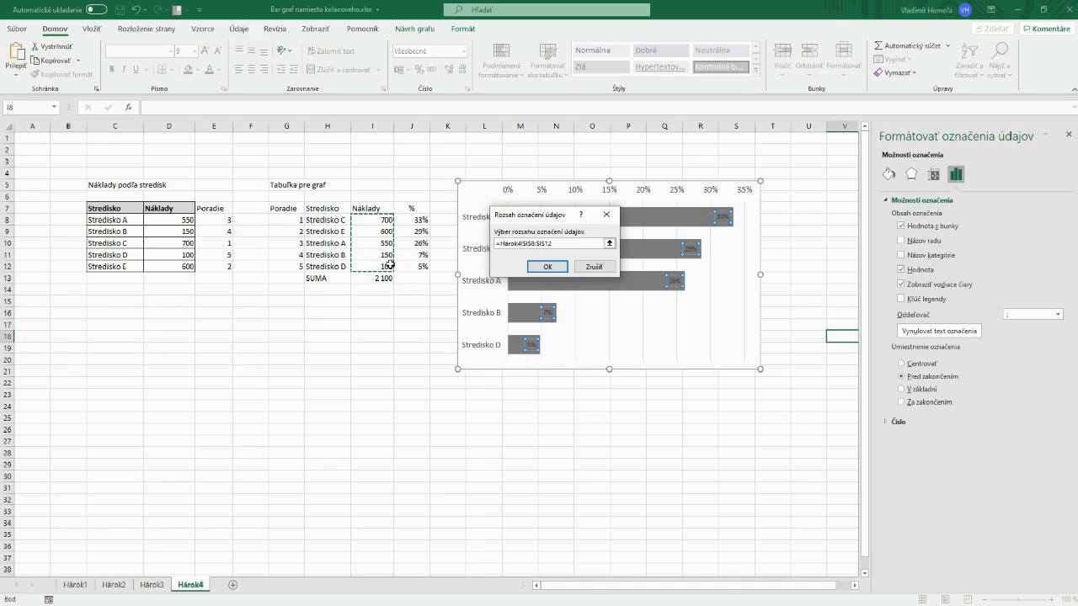
left_click(547, 266)
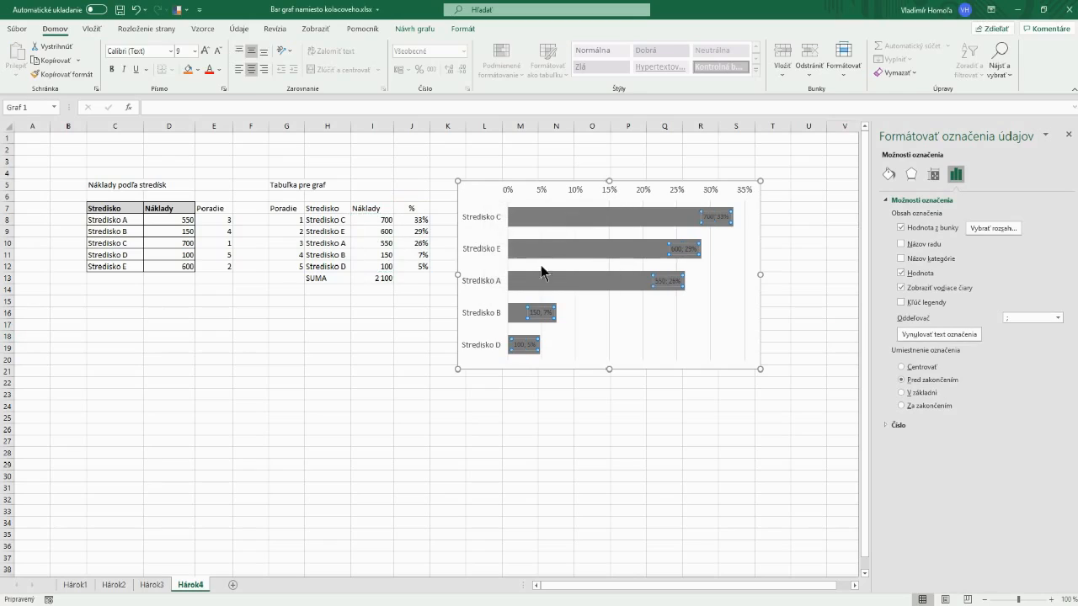
Remove the percentage values from the data labels and format the cost labels as size 12, white and bold.
left_click(901, 273)
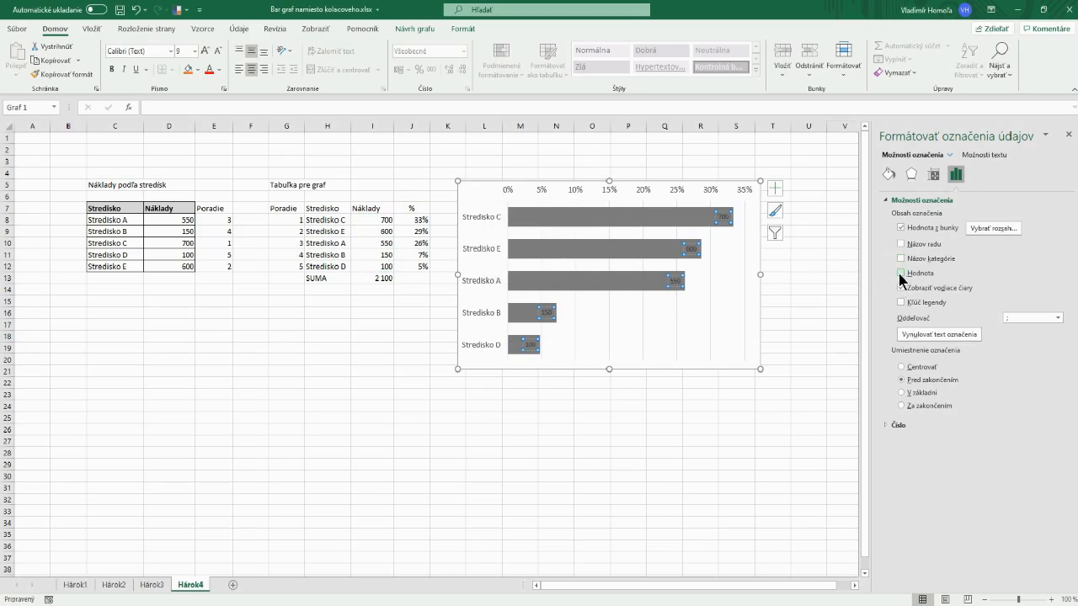
left_click(195, 51)
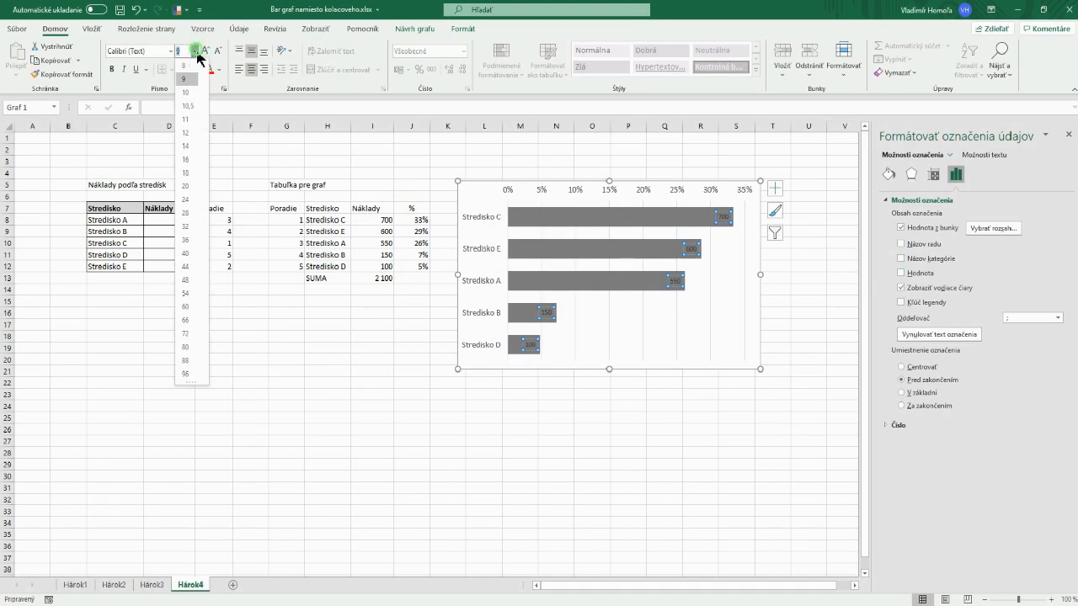
left_click(185, 133)
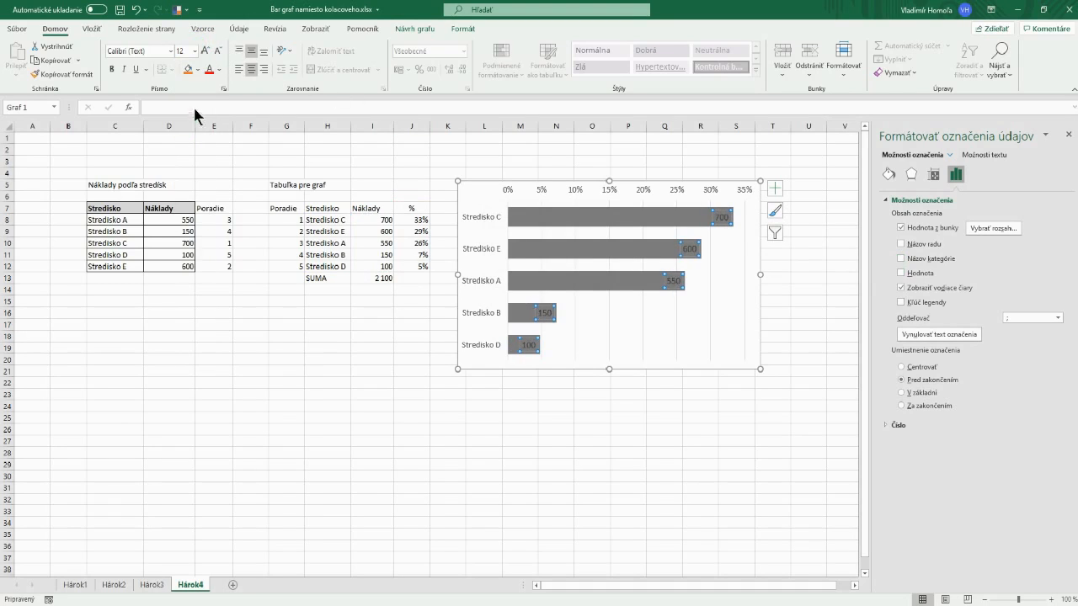
left_click(220, 71)
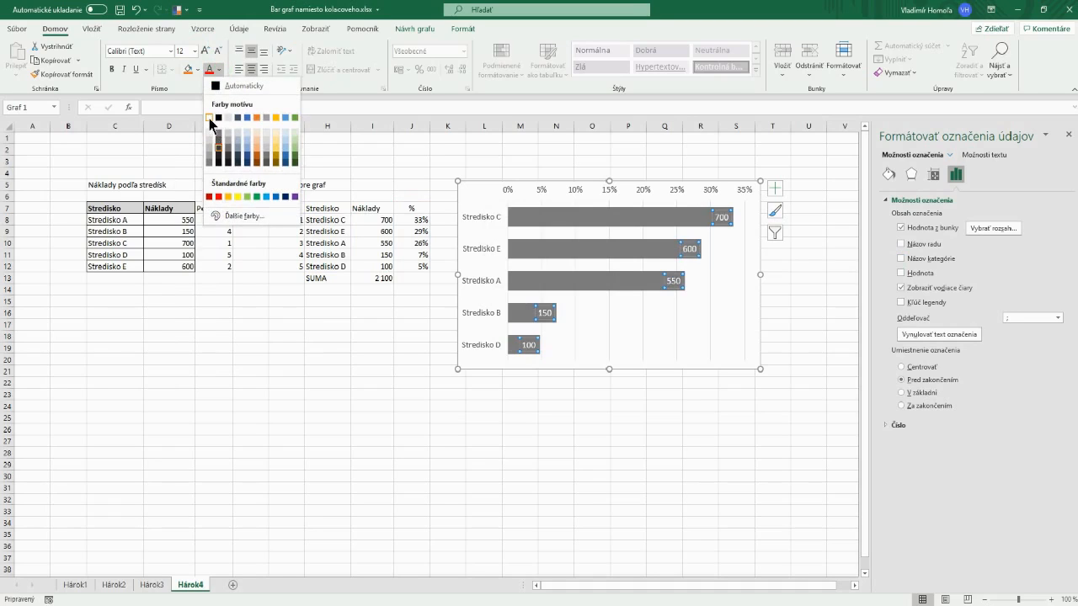
left_click(209, 118)
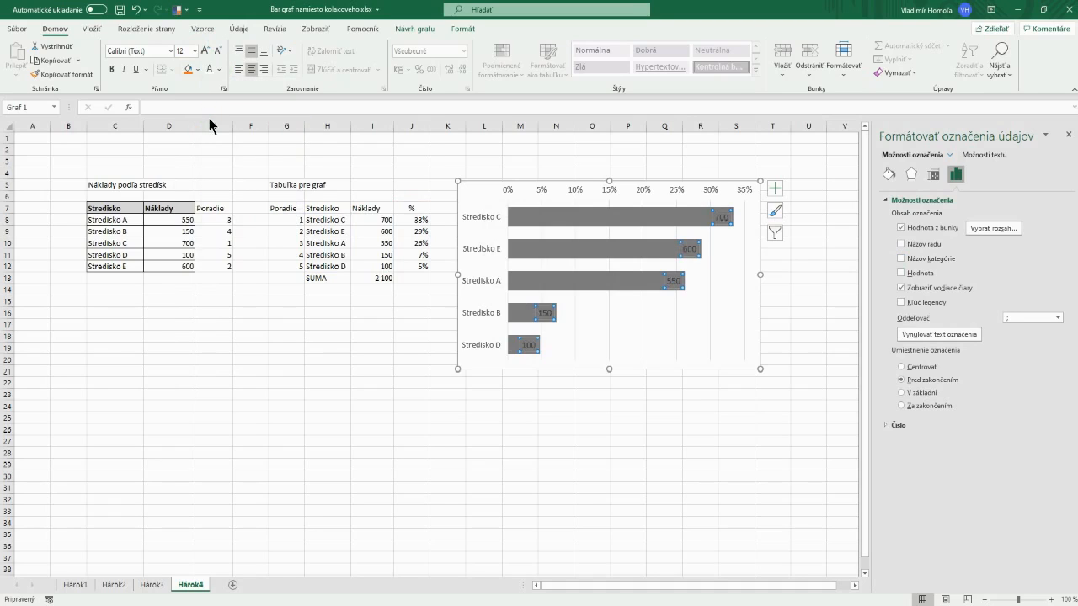
left_click(111, 70)
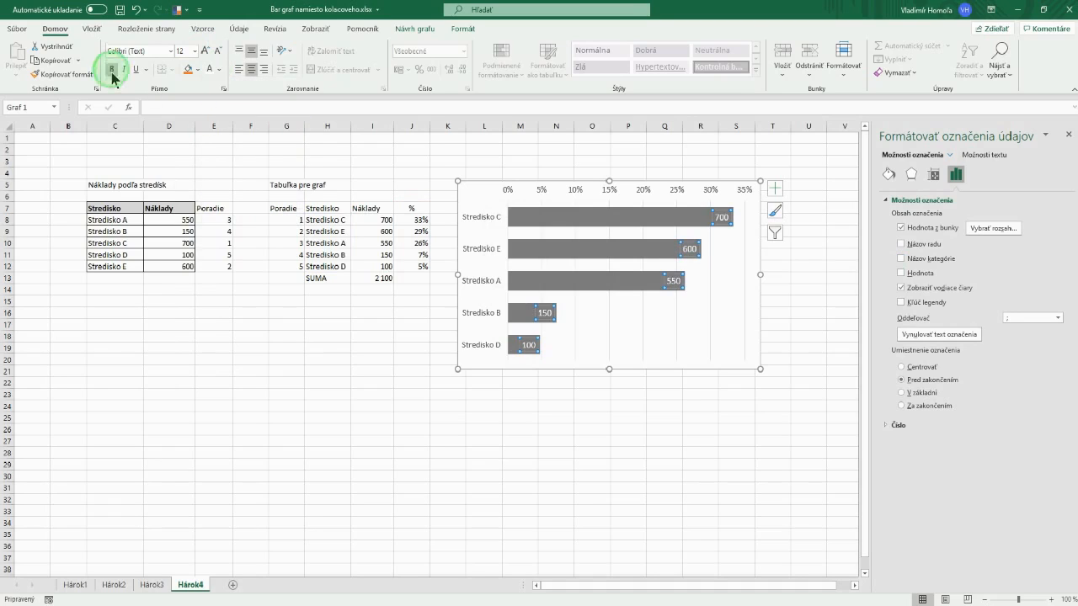
left_click(378, 380)
Extend the chart slightly downward and reduce the plot area's height to free space beneath the bars.
left_click(630, 361)
left_click(631, 394)
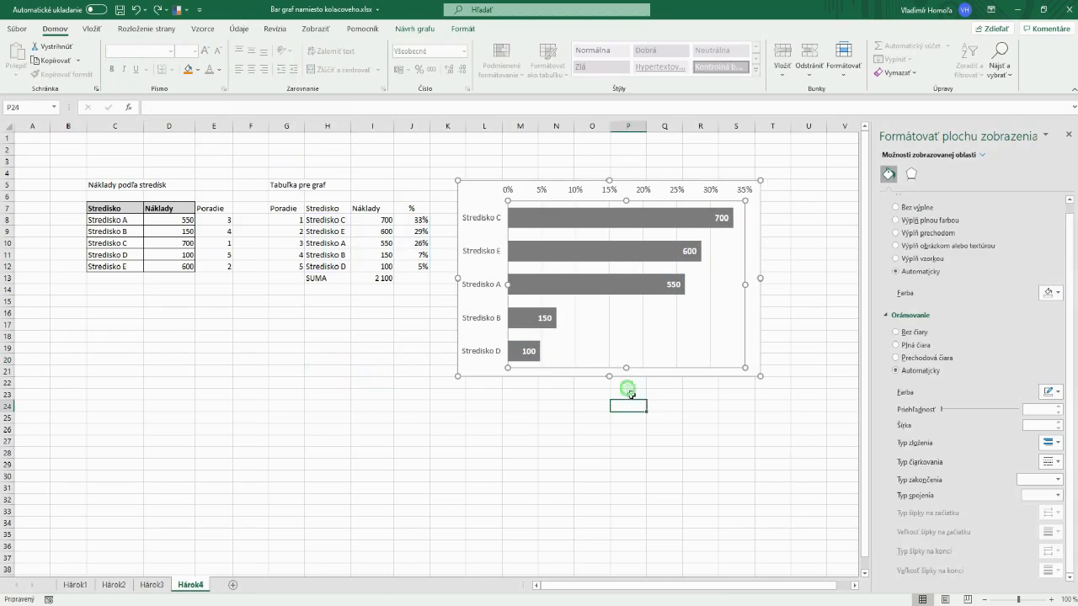
left_click_drag(626, 368, 627, 348)
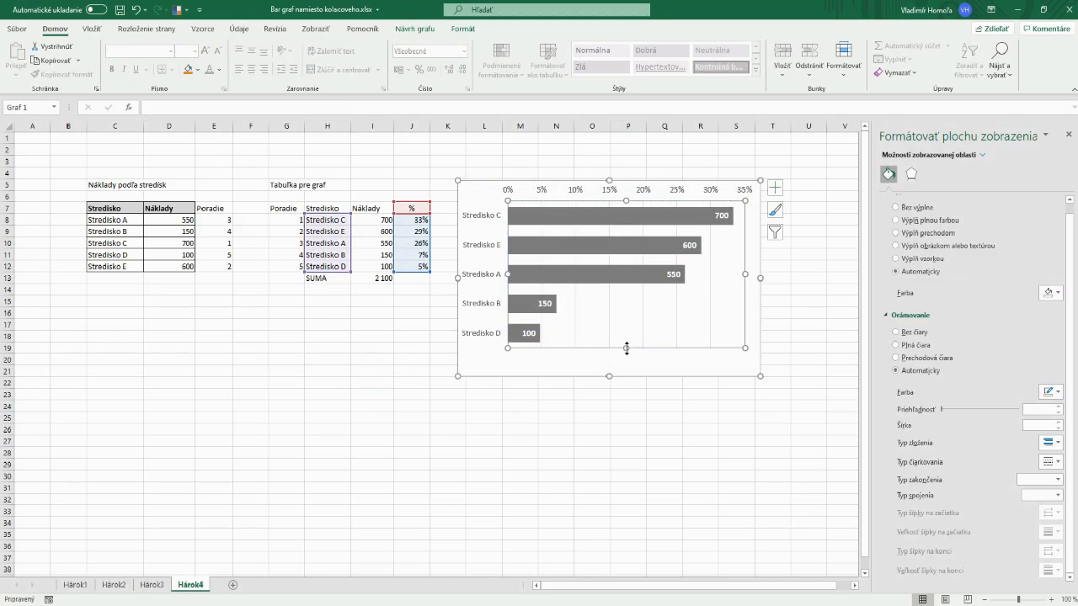
Draw a horizontal line about 2.59 cm long beneath the bars inside the chart and give it a thicker outline.
left_click(92, 29)
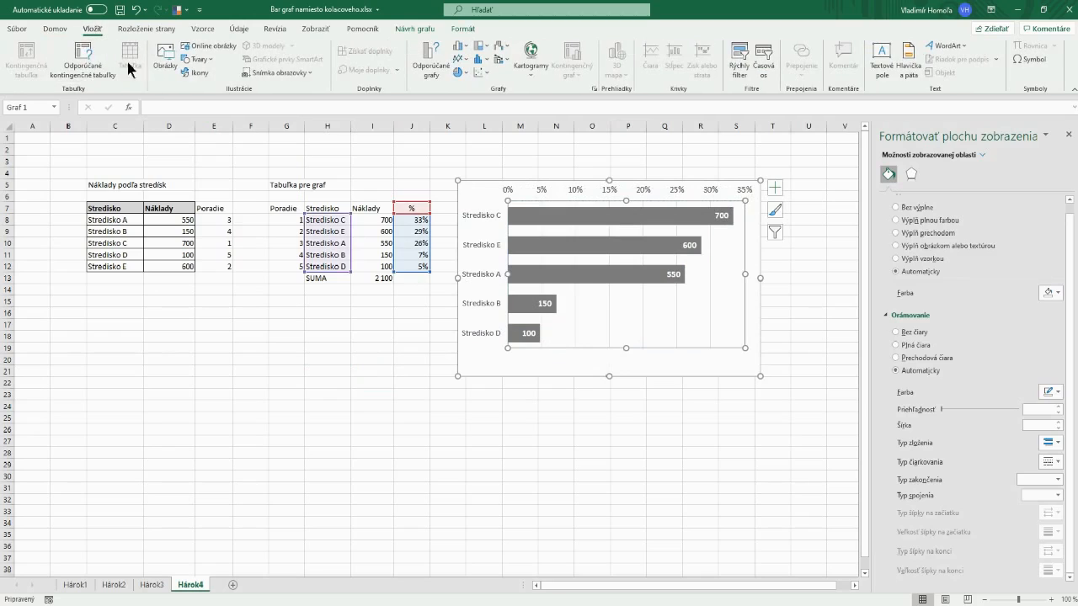
left_click(210, 64)
left_click(193, 86)
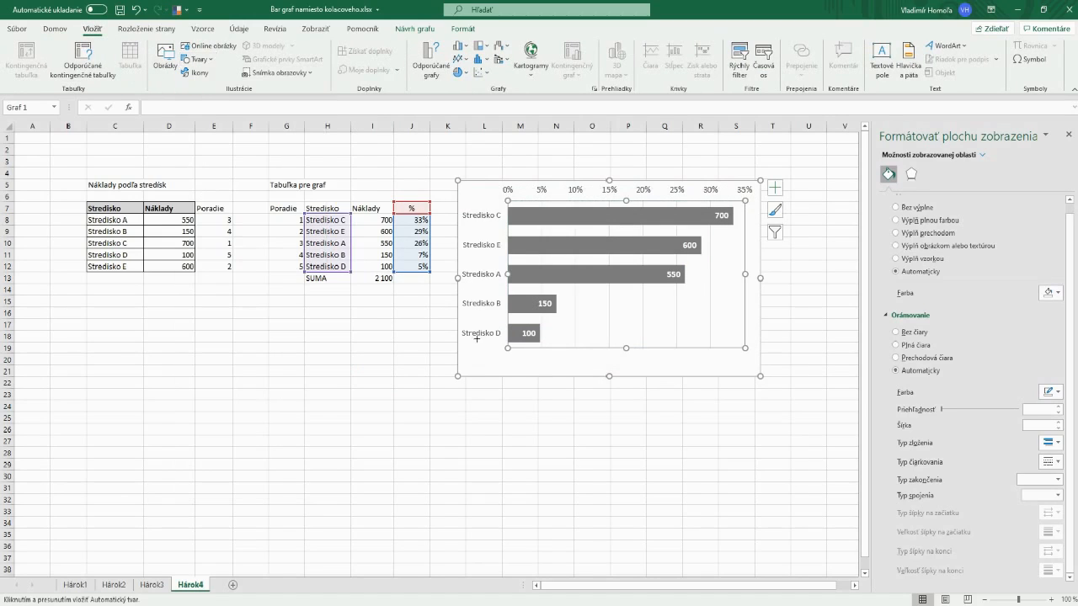
mouse_move(496, 341)
left_mouse_down()
mouse_move(510, 354)
mouse_move(553, 353)
left_mouse_up()
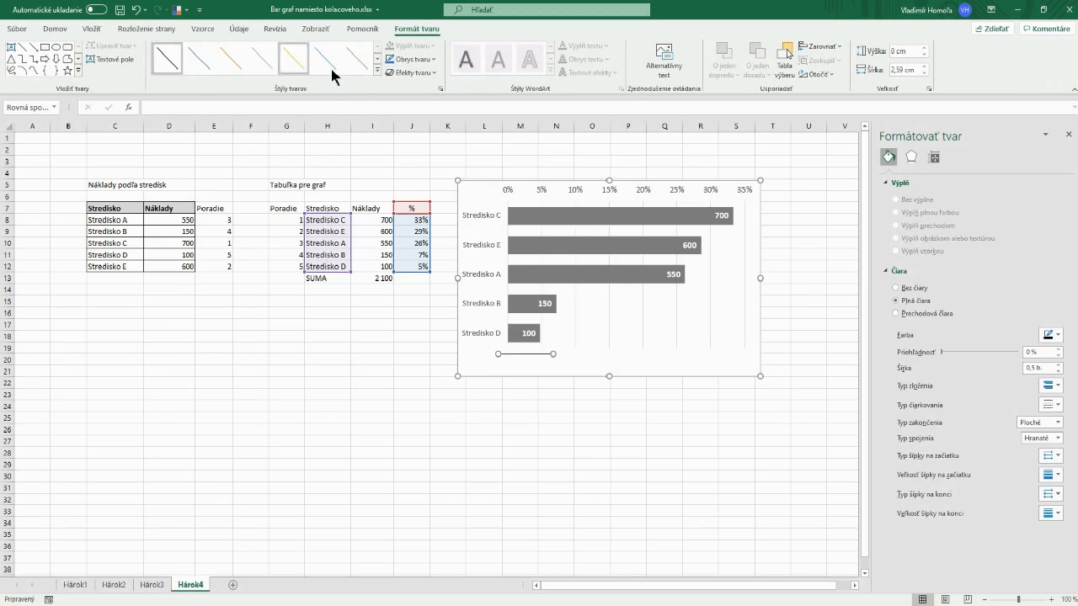
left_click(436, 59)
mouse_move(414, 241)
left_click(517, 313)
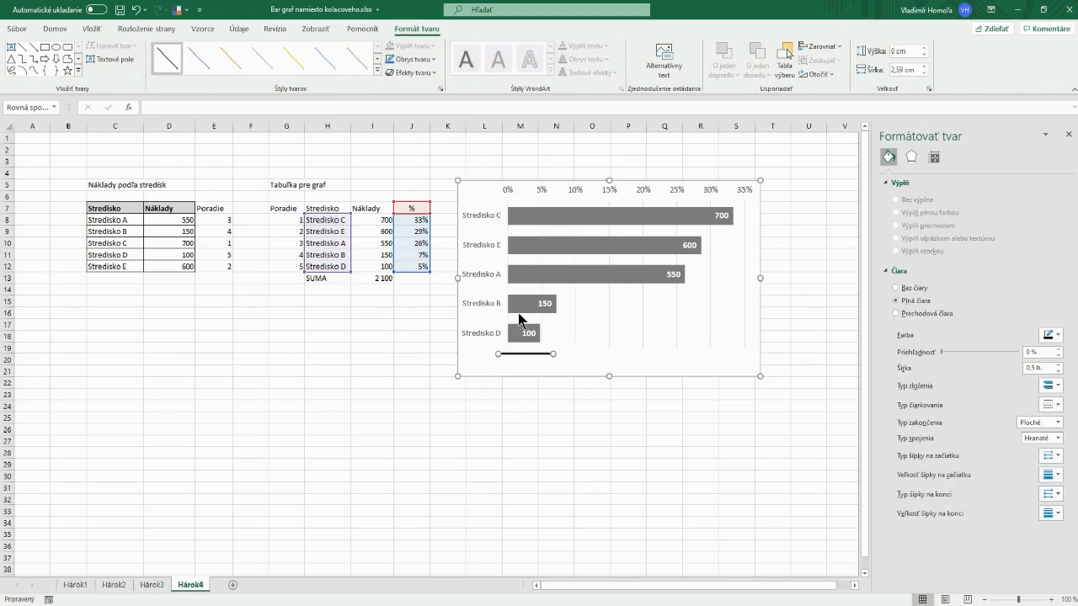
Add a text box beneath the line and link its content to the total with =Hárok4!$I$13.
left_click(12, 47)
left_click_drag(504, 361, 559, 373)
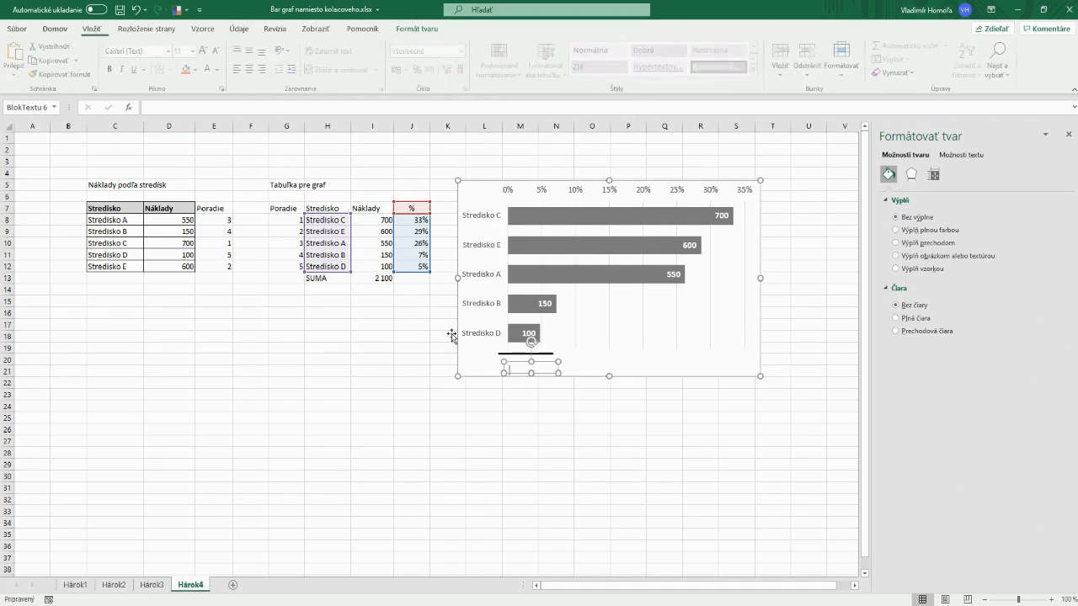
left_click(168, 111)
type("=")
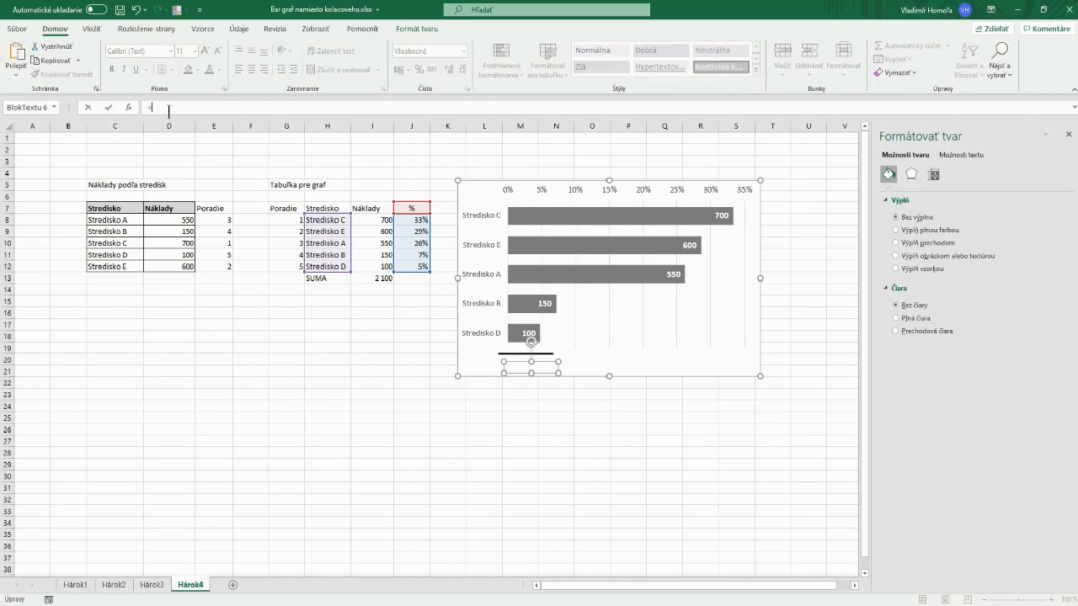
left_click(382, 279)
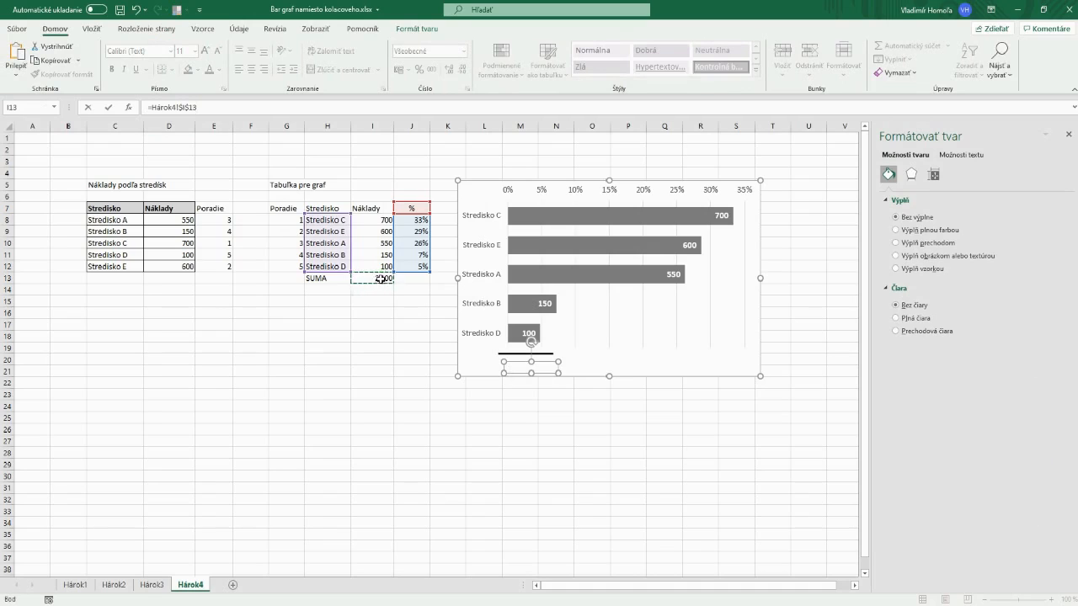
key("Return")
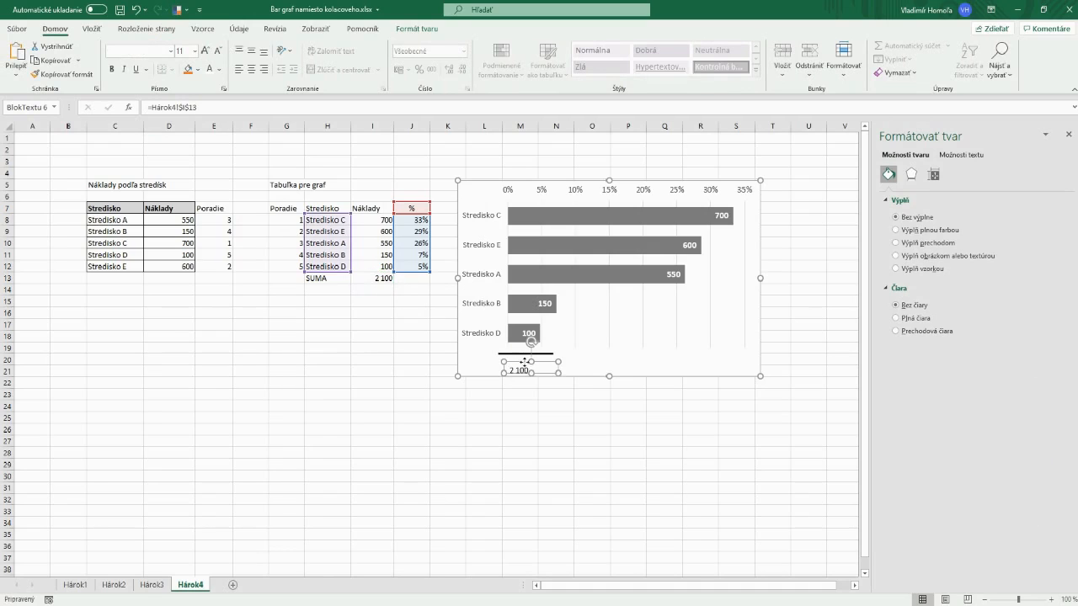
Centre the total in its text box, align the box directly beneath the line, and make the text larger and bold.
left_click_drag(524, 362, 527, 357)
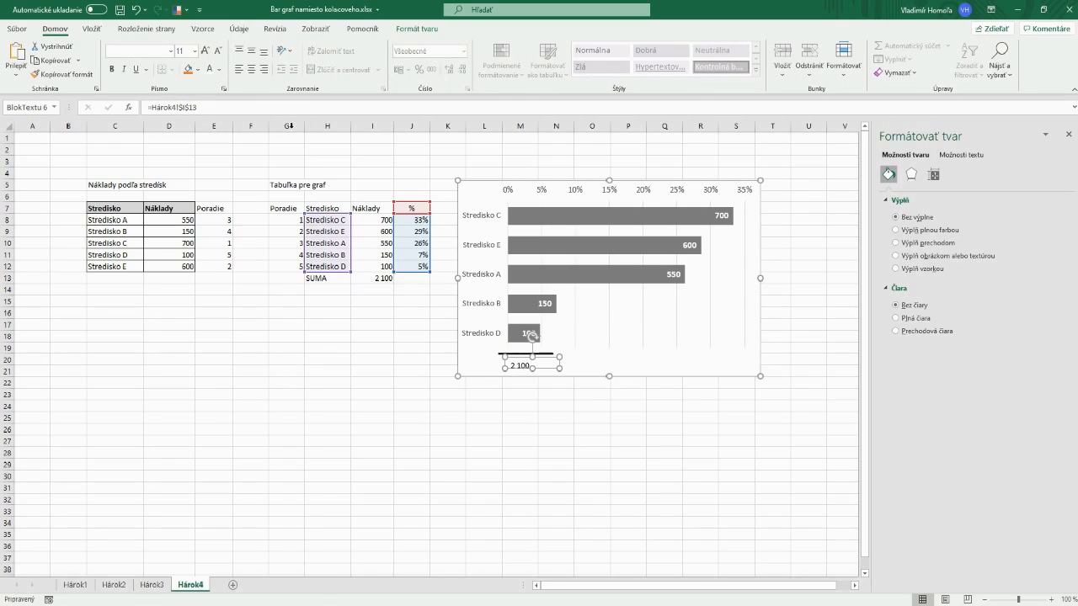
left_click(252, 76)
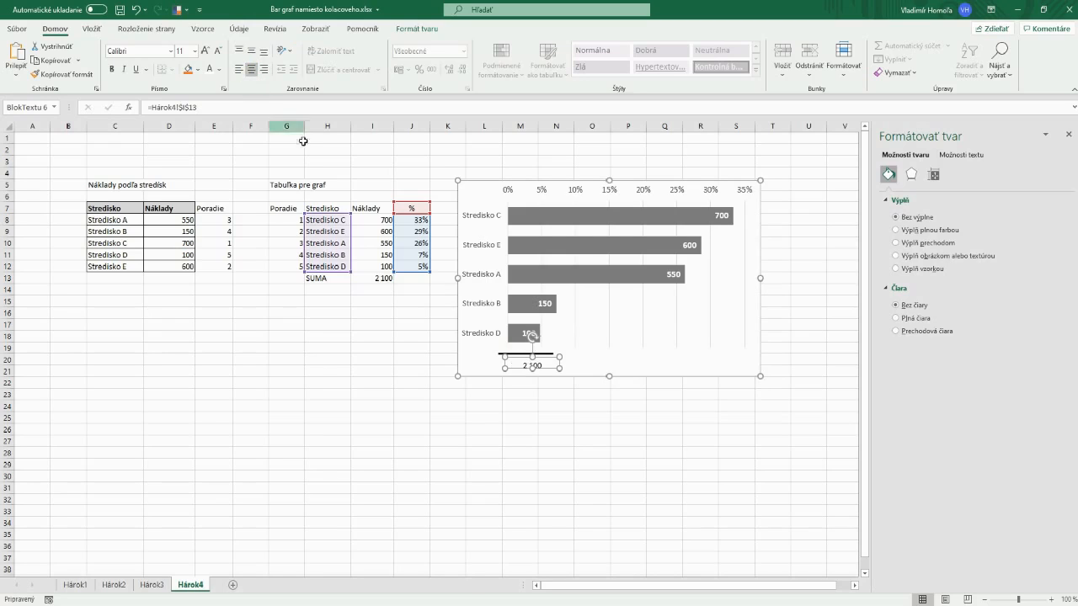
left_click(531, 371)
left_click_drag(531, 371, 520, 354)
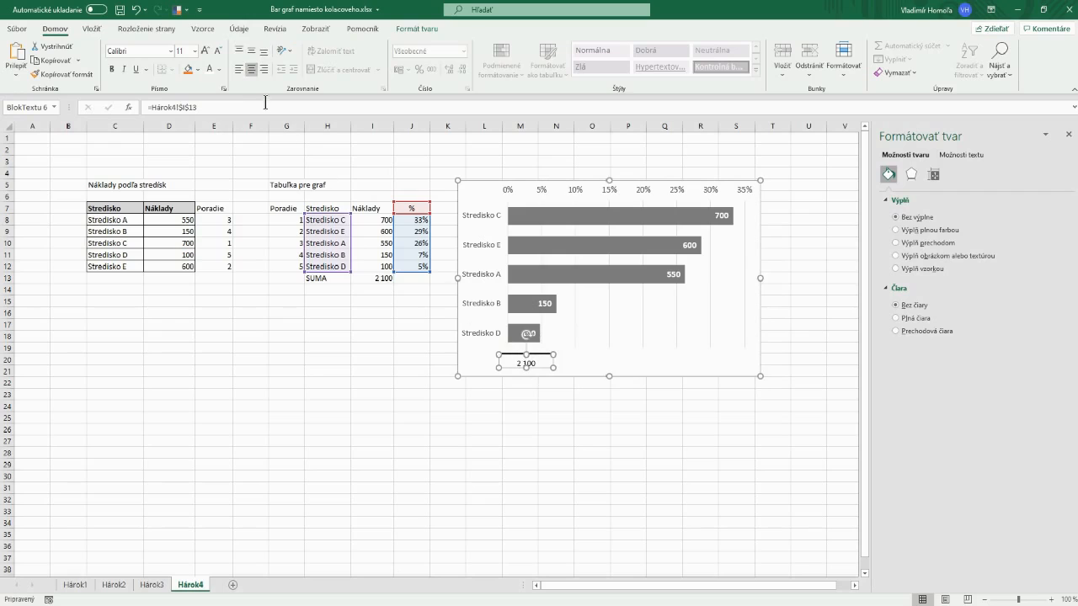
left_click(195, 51)
left_click(183, 128)
left_click(112, 69)
left_click(457, 407)
Move the finished chart slightly on the sheet and copy the whole chart to the clipboard.
mouse_move(469, 377)
left_mouse_down()
mouse_move(474, 397)
mouse_move(460, 373)
left_mouse_up()
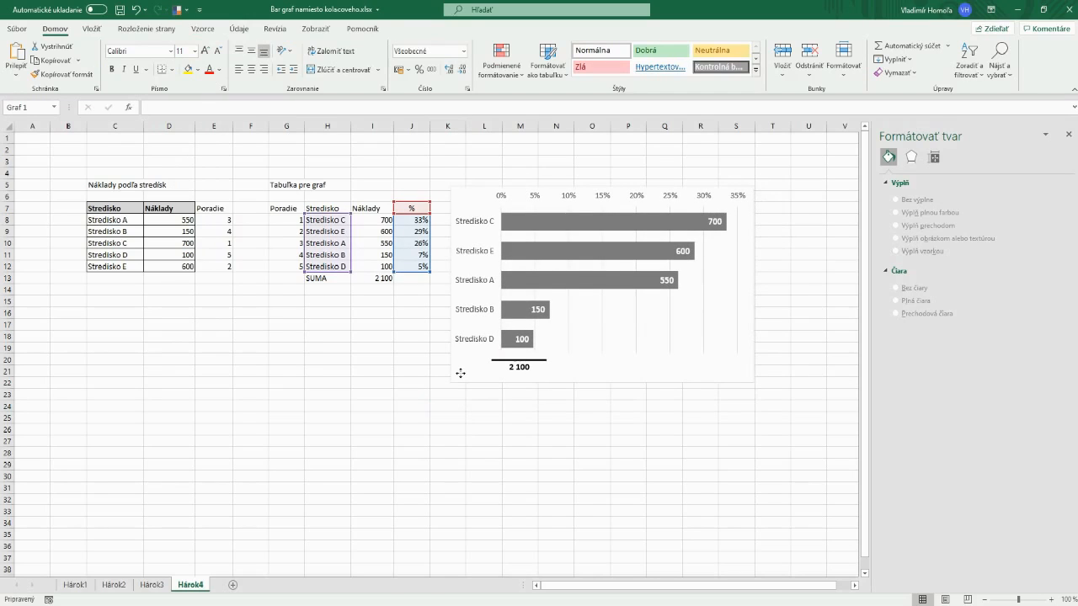
left_click_drag(461, 373, 466, 356)
right_click(471, 357)
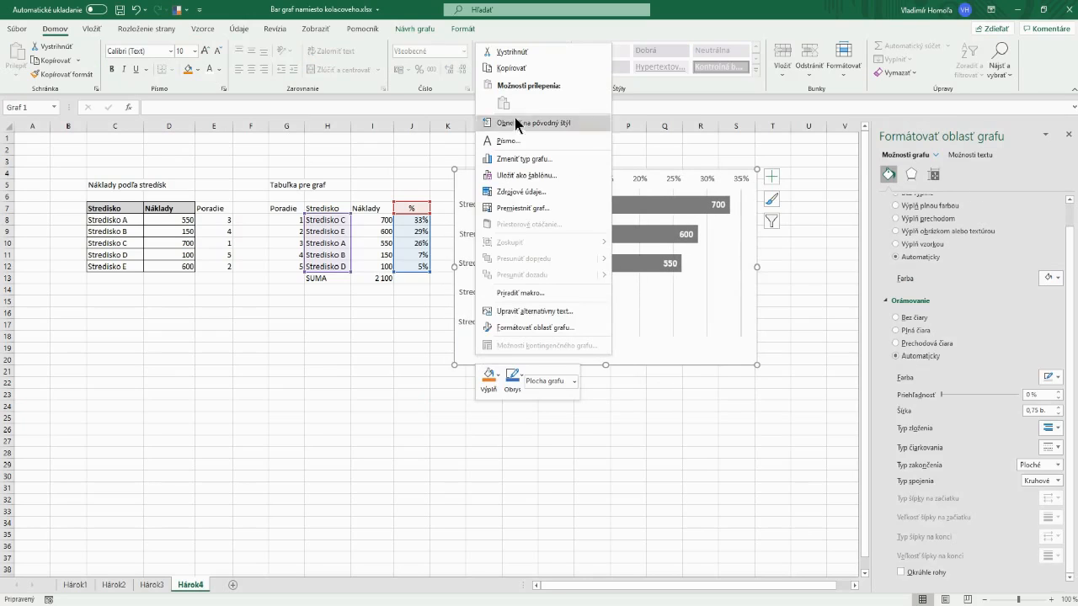
left_click(508, 68)
Switch to PowerPoint and use Paste Special on the blank slide with the linked Excel chart object option (Prilepiť prepojenie).
key("alt+Tab")
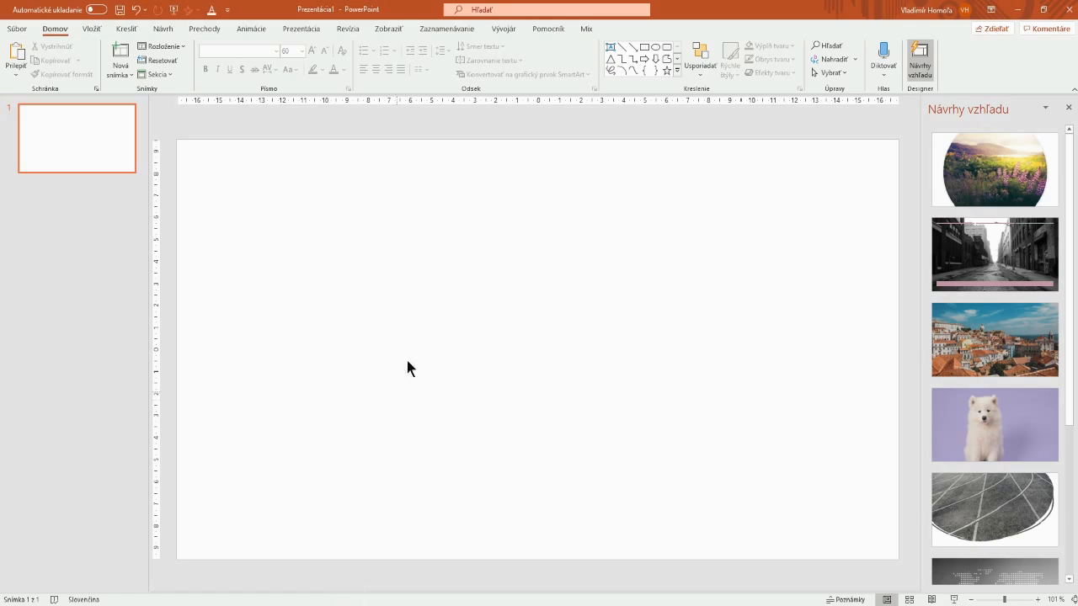
left_click(1069, 108)
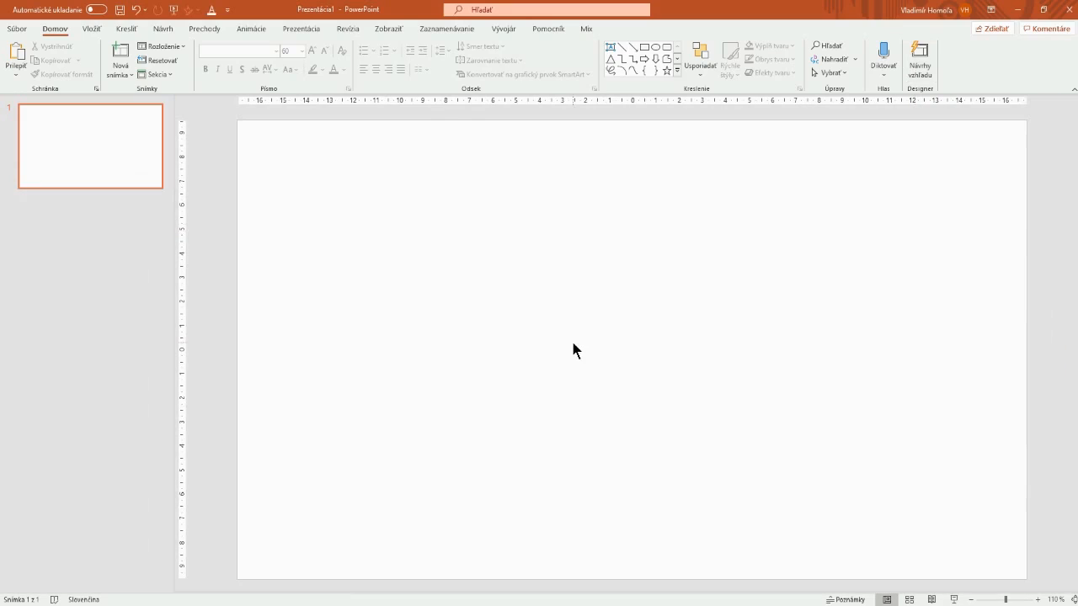
right_click(572, 346)
left_click(522, 341)
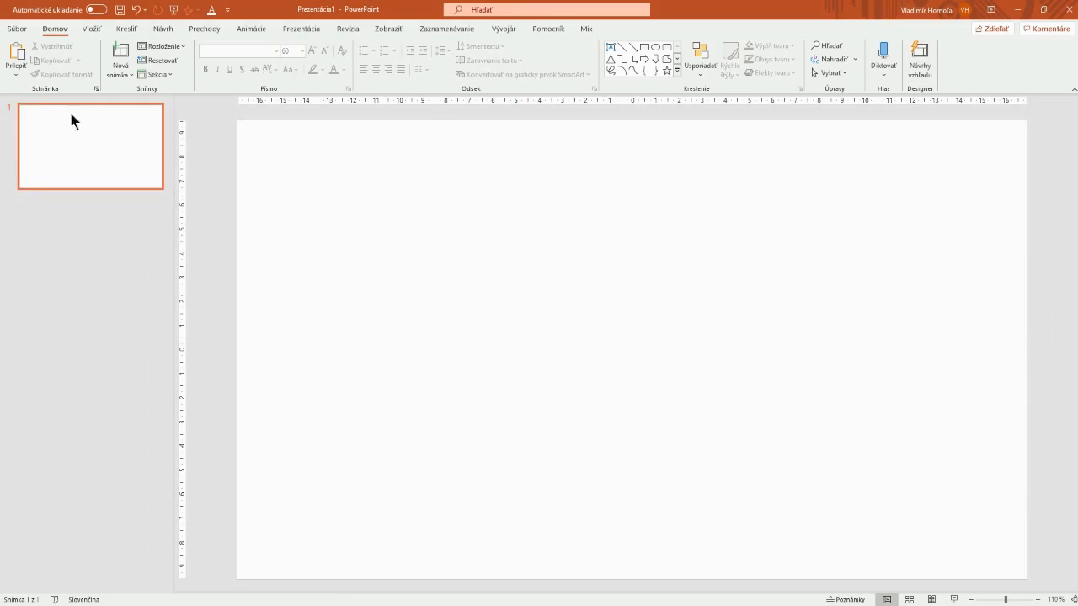
left_click(15, 69)
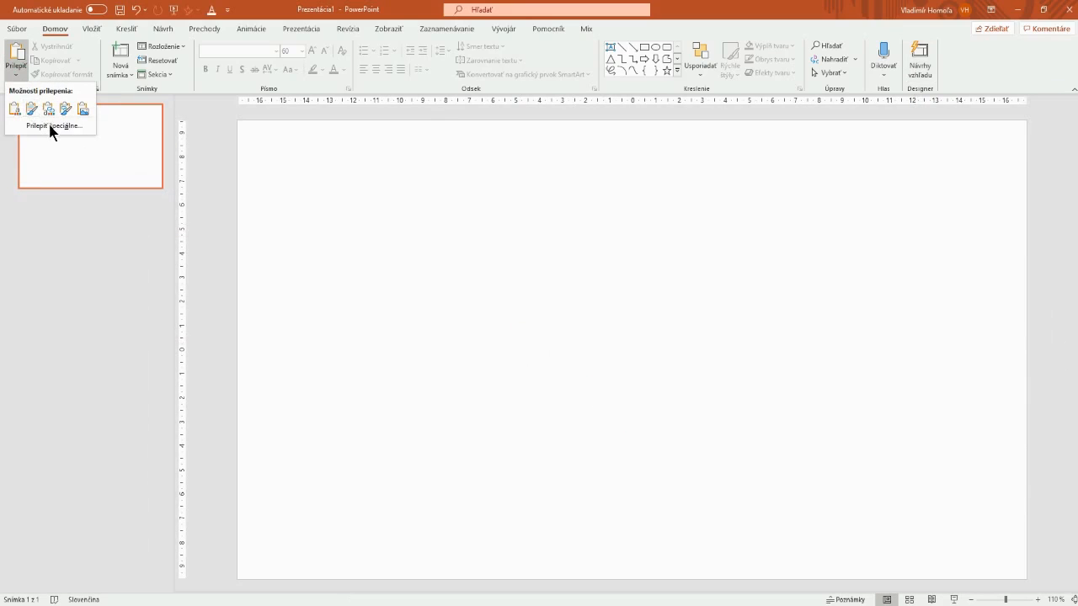
left_click(49, 124)
left_click(388, 283)
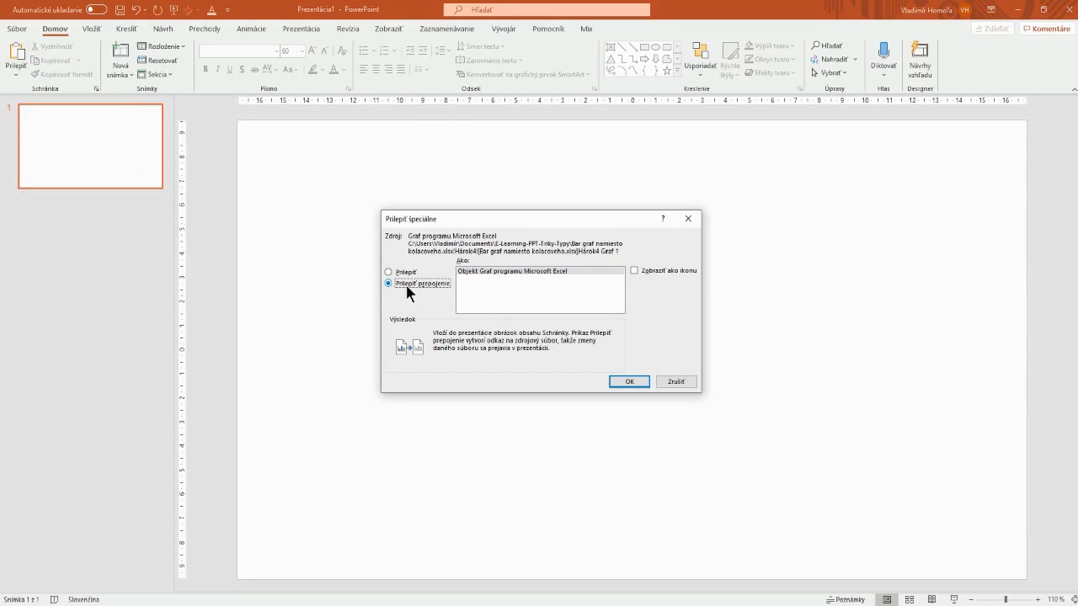